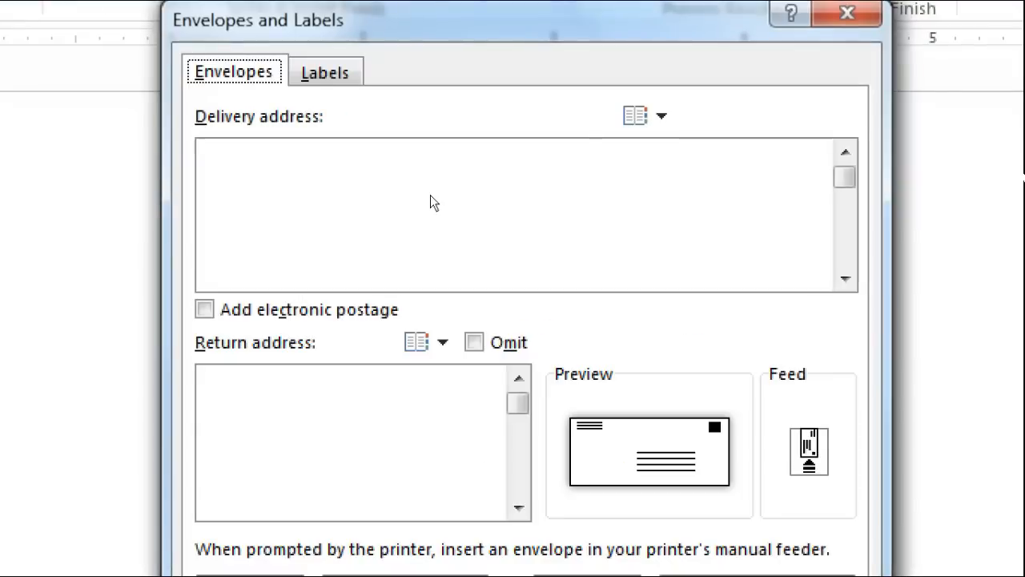
- Enter the institute's three-line delivery address, starting with NRIT COMPUTER EDUCATION
{"action": "left_click", "coordinate": [418, 202]}
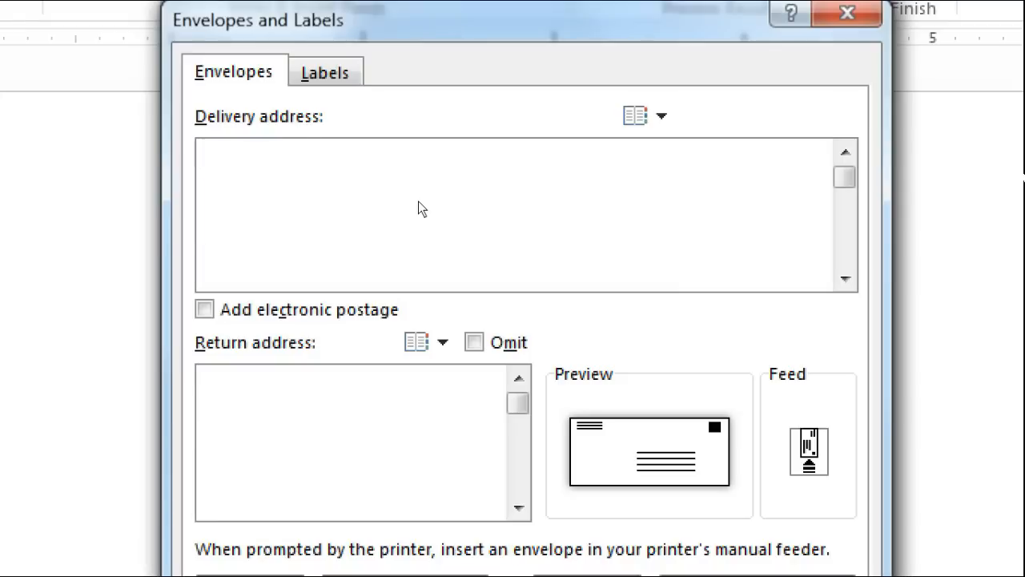
{"action": "type", "text": "NRIT C"}
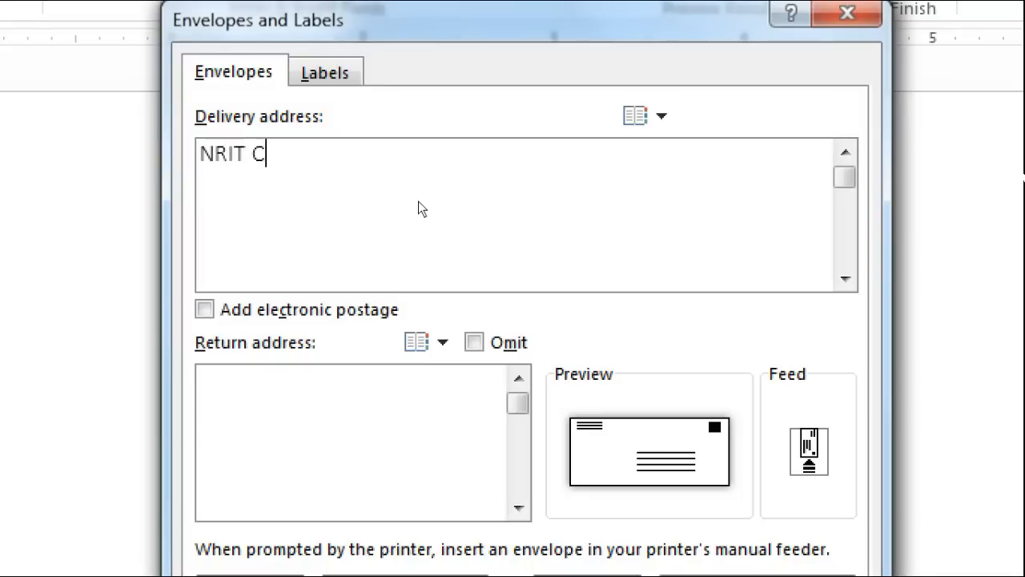
{"action": "type", "text": "OMPUTER EDUCAQTION"}
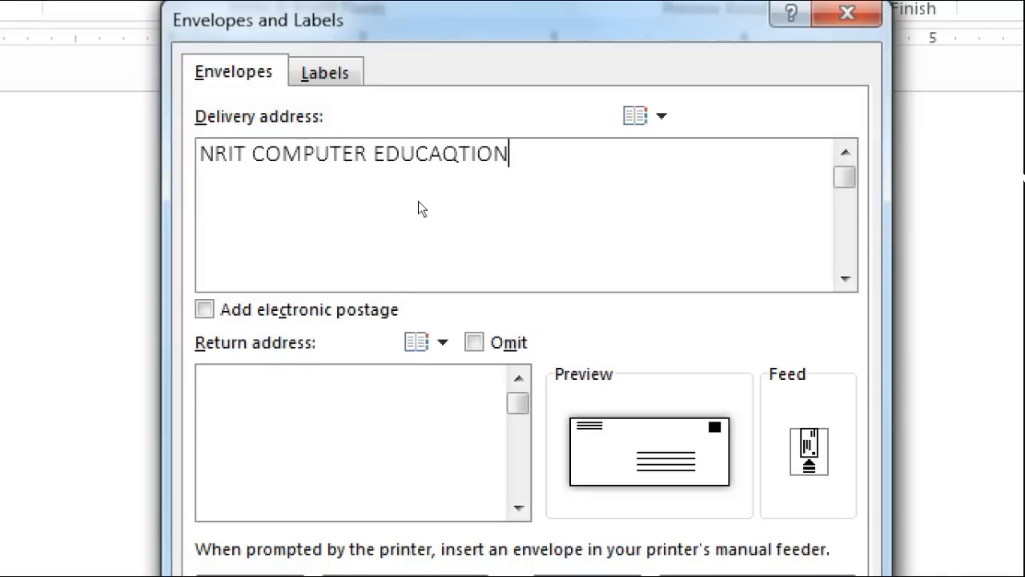
{"action": "key", "text": "BackSpace"}
{"action": "key", "text": "BackSpace"}
{"action": "key", "text": "BackSpace"}
{"action": "key", "text": "BackSpace"}
{"action": "key", "text": "BackSpace"}
{"action": "type", "text": "TION,"}
{"action": "key", "text": "Return"}
{"action": "type", "text": "GHATKOPAR WEST"}
{"action": "key", "text": "Return"}
{"action": "type", "text": "MUMBAI - 400 086."}
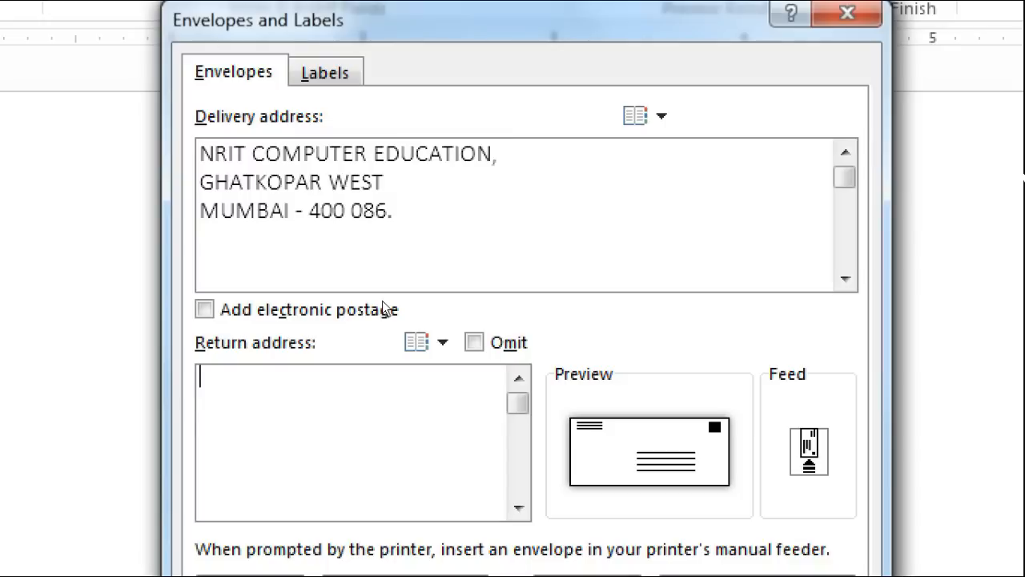
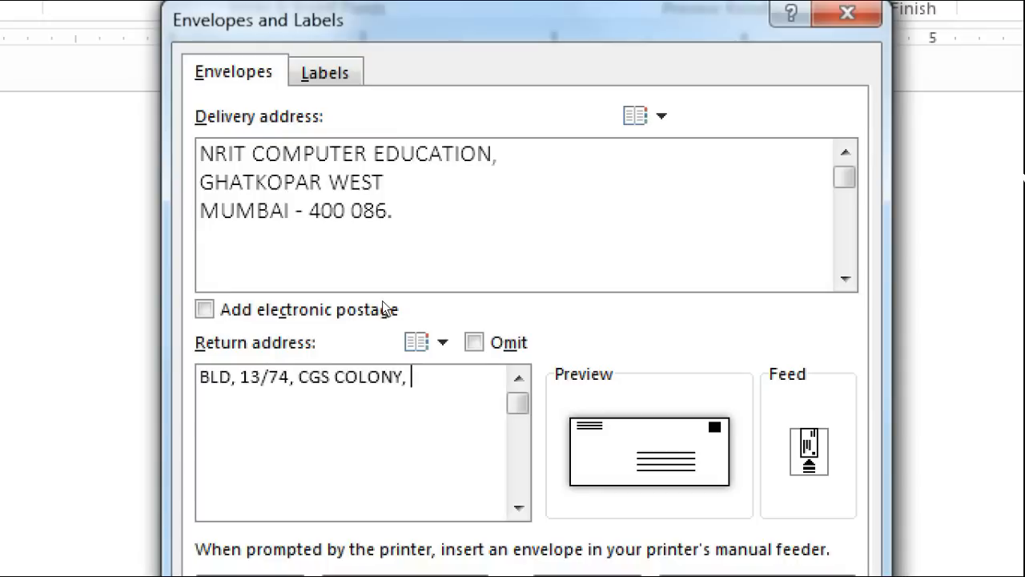
- Type the first two lines of the return address
{"action": "key", "text": "Return"}
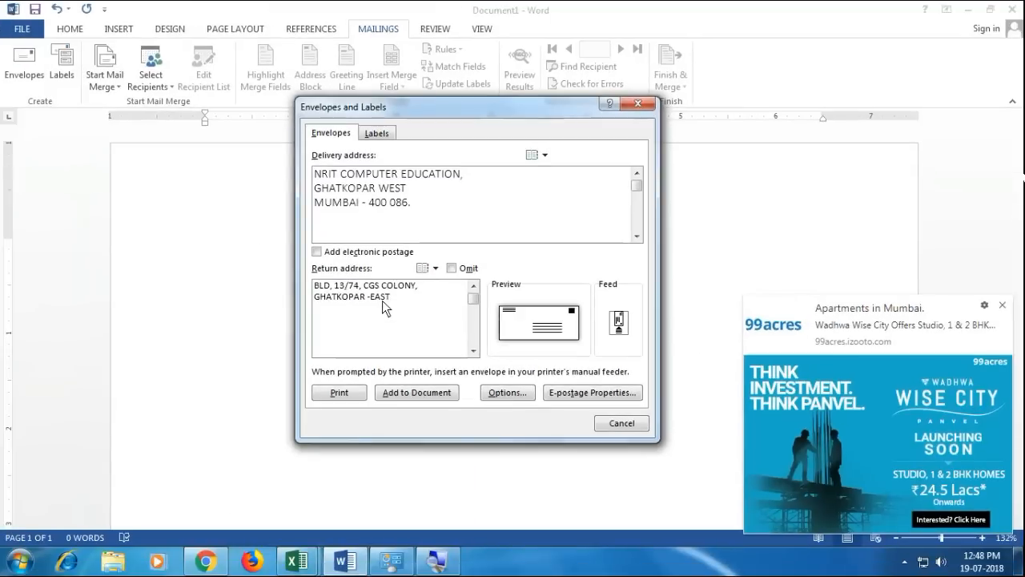
- Add the envelope to the document, save the return address as default, and preview printing
{"action": "left_click", "coordinate": [1001, 306]}
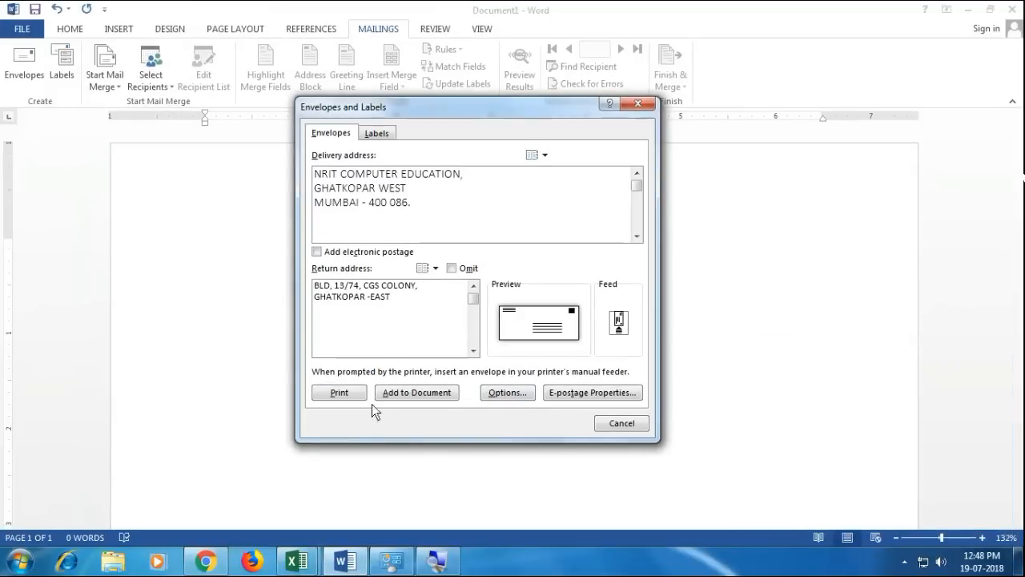
{"action": "left_click", "coordinate": [402, 394]}
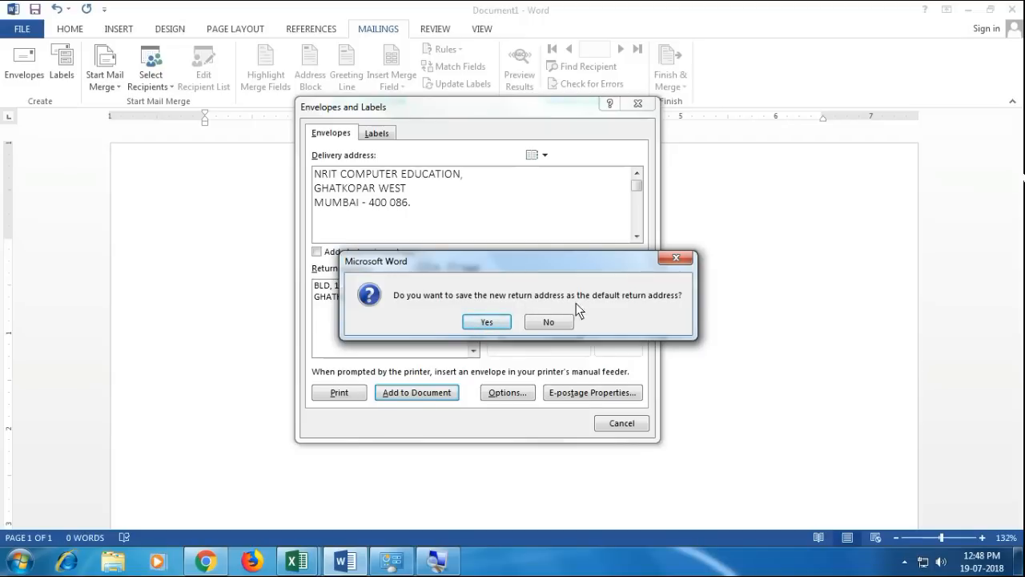
{"action": "left_click", "coordinate": [483, 322]}
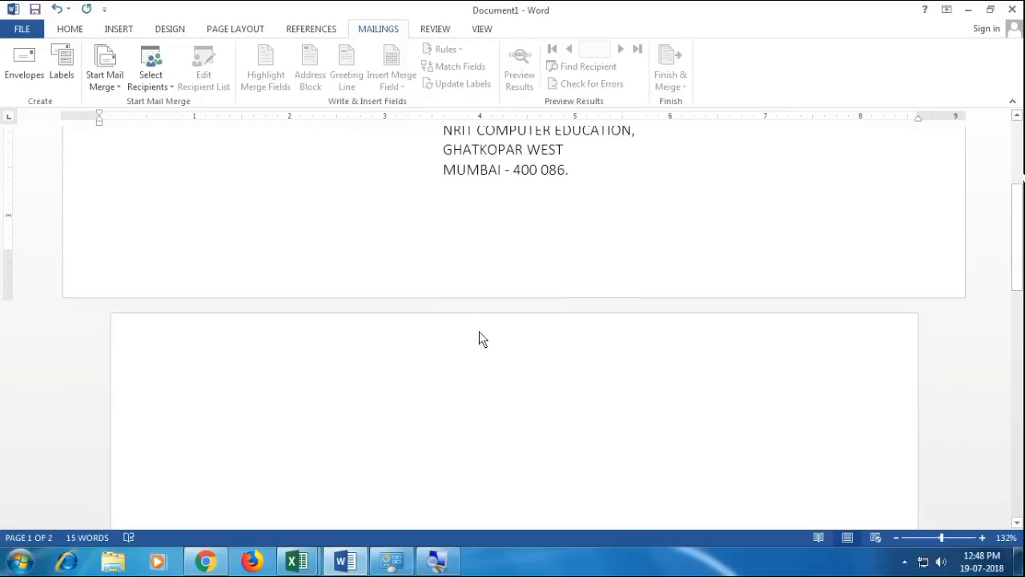
{"action": "scroll", "coordinate": [479, 331], "scroll_direction": "down", "scroll_amount": 2}
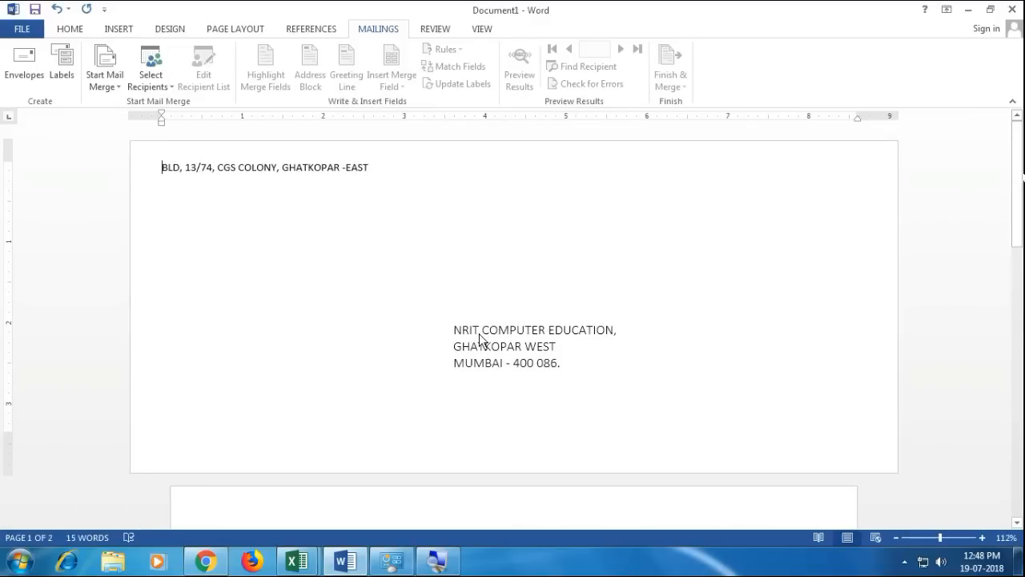
{"action": "key", "text": "ctrl+p"}
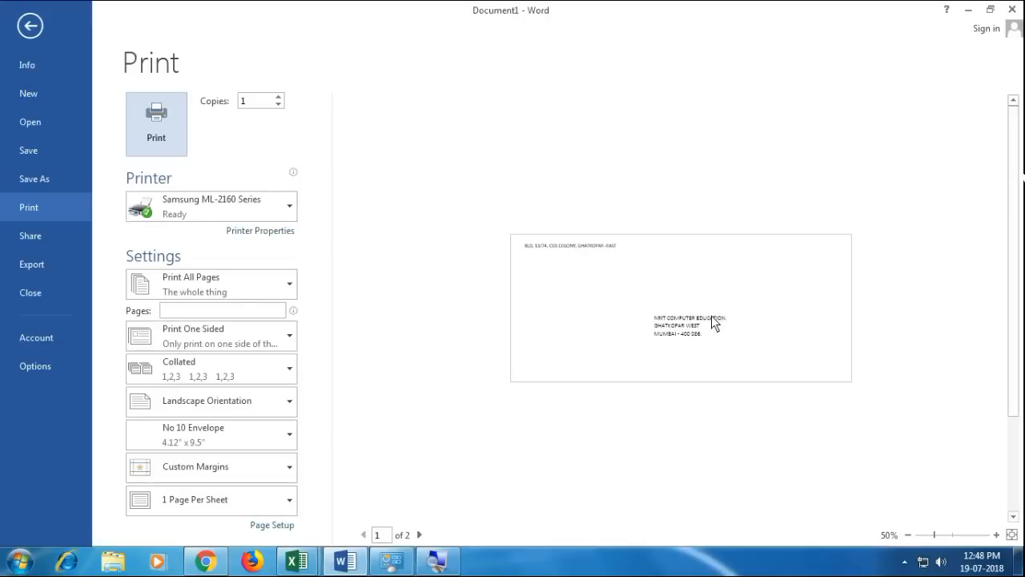
- Leave Print preview and select text in the envelope's return and delivery addresses
{"action": "key", "text": "Escape"}
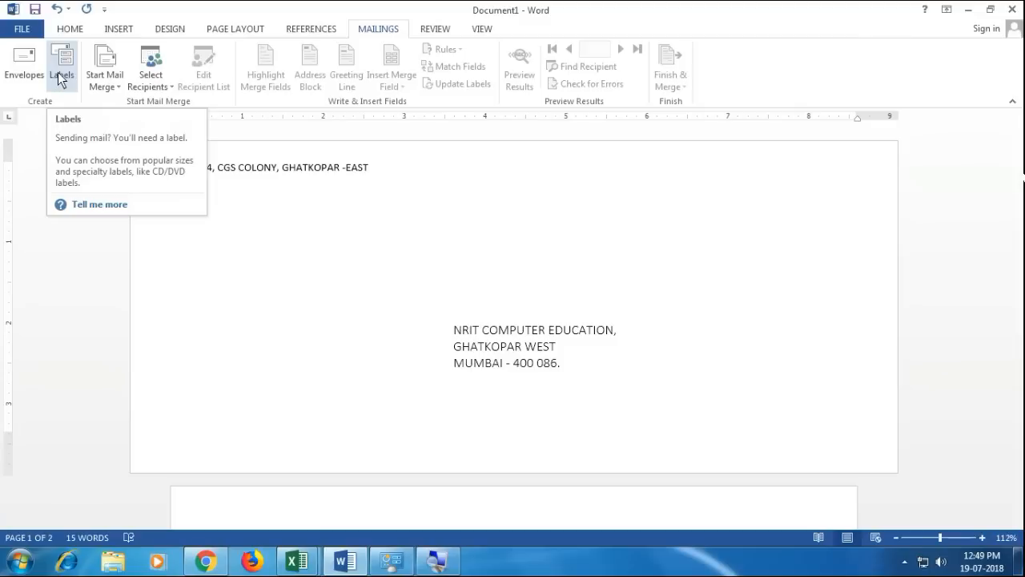
{"action": "left_click_drag", "start_coordinate": [167, 168], "coordinate": [353, 174]}
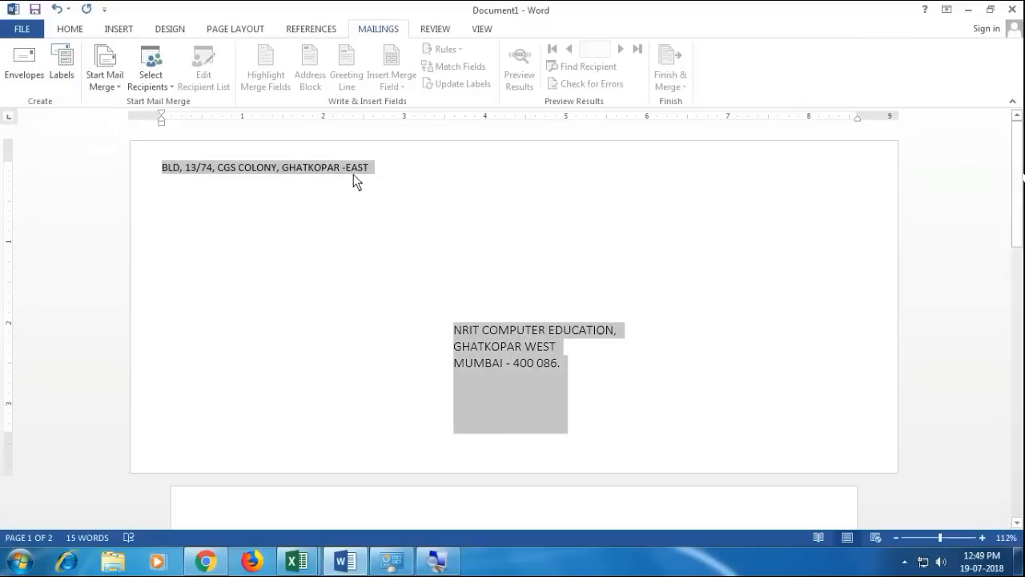
{"action": "left_click", "coordinate": [484, 325]}
{"action": "left_click_drag", "start_coordinate": [458, 333], "coordinate": [530, 366]}
{"action": "left_click", "coordinate": [274, 239]}
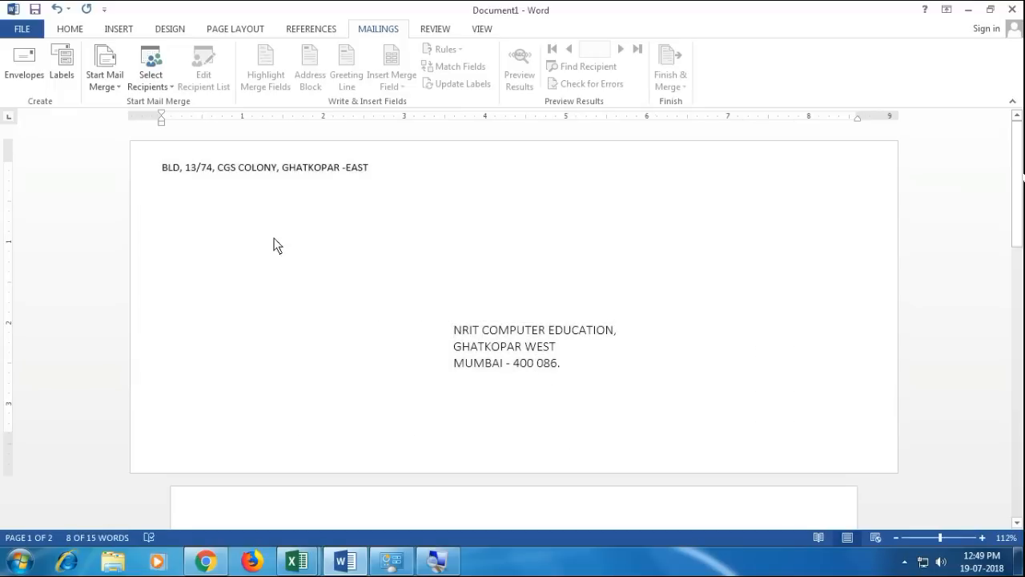
{"action": "left_click", "coordinate": [247, 173]}
- Close the envelope document without saving and start a new blank document with Mailings showing
{"action": "key", "text": "ctrl+w"}
{"action": "key", "text": "n"}
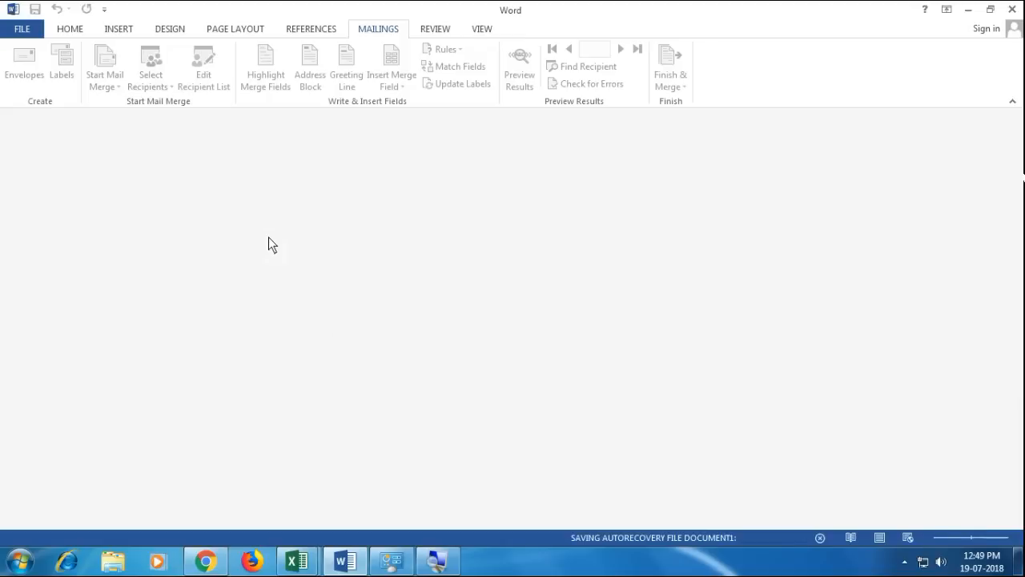
{"action": "key", "text": "ctrl+n"}
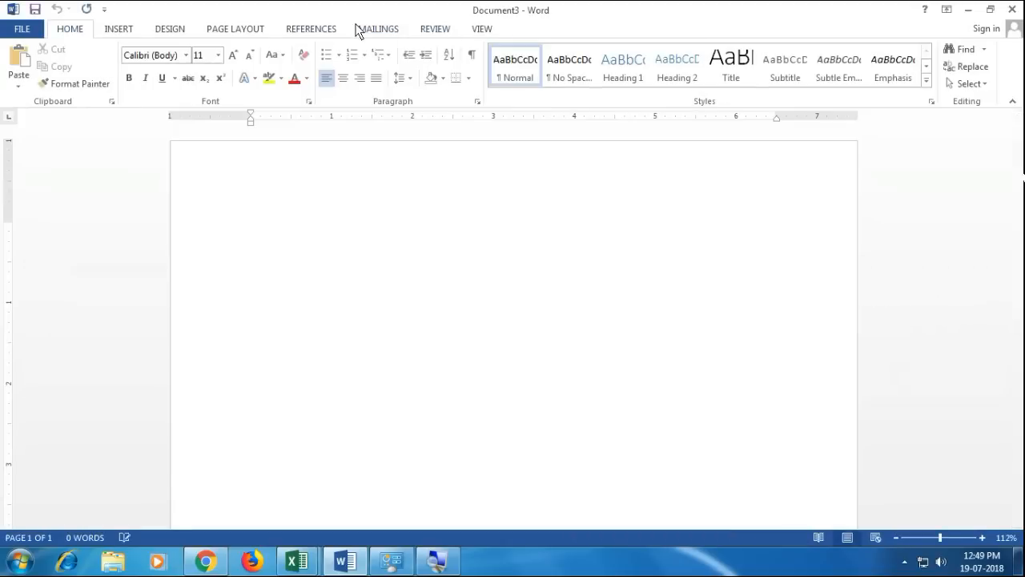
{"action": "left_click", "coordinate": [379, 30]}
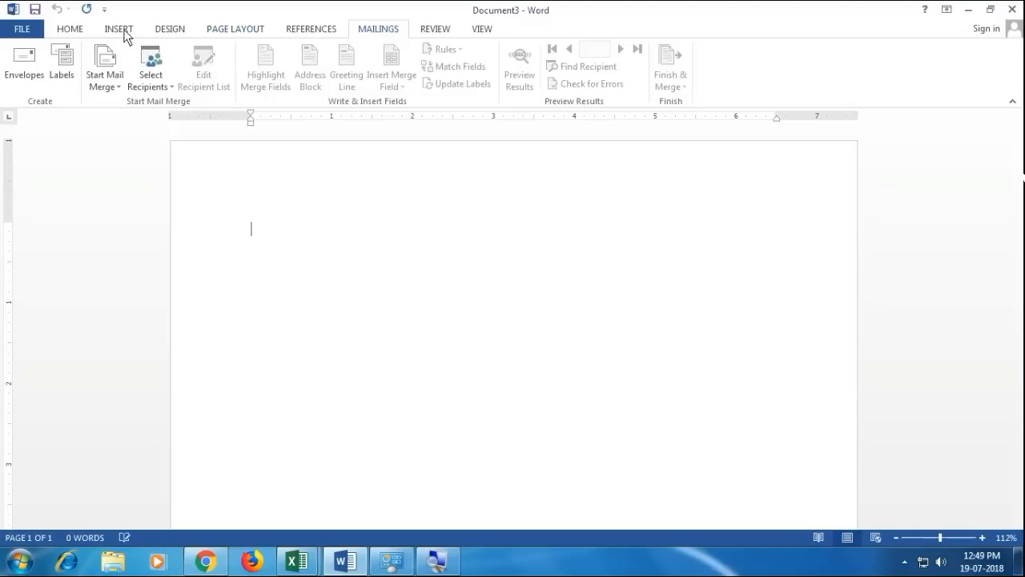
- Enter a FROM line and the NRIT COMPUTER EDUCATION address in the Labels address box
{"action": "left_click", "coordinate": [64, 68]}
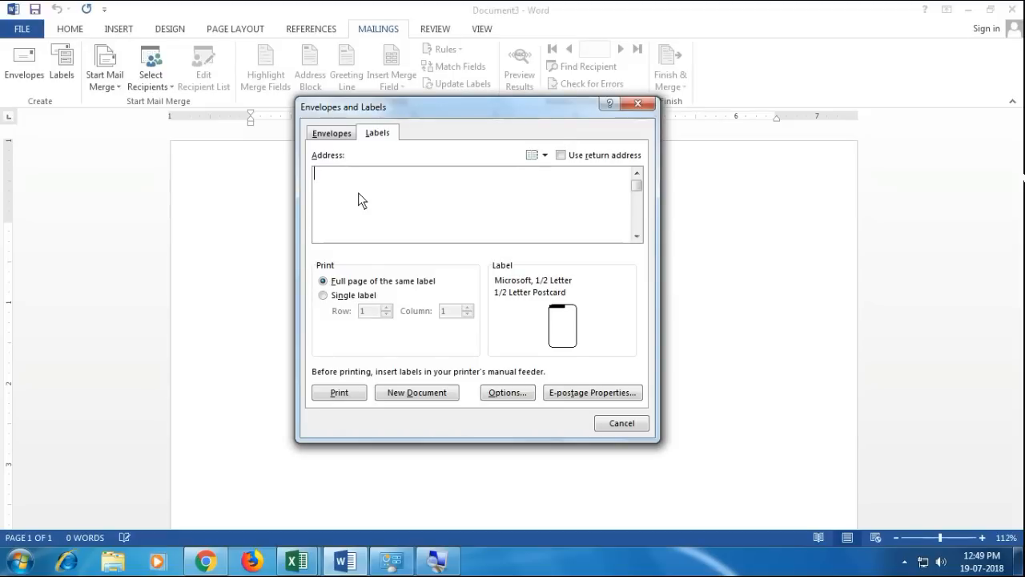
{"action": "type", "text": "NRIT COMPUTER EDUCATION,"}
{"action": "key", "text": "Home"}
{"action": "key", "text": "Return"}
{"action": "key", "text": "Up"}
{"action": "type", "text": "FROM"}
{"action": "key", "text": "ctrl+End"}
{"action": "key", "text": "Return"}
{"action": "type", "text": "GHATKOPAR - WEST"}
{"action": "key", "text": "Return"}
{"action": "type", "text": "MUMBAI-"}
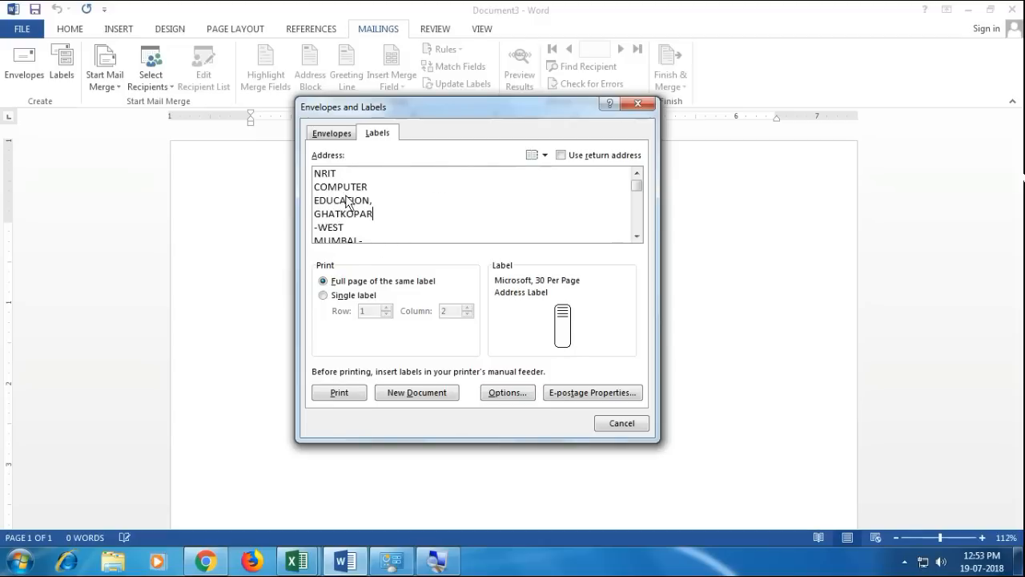
- Set the label product to Microsoft 30 Per Page address labels
{"action": "left_click", "coordinate": [519, 294]}
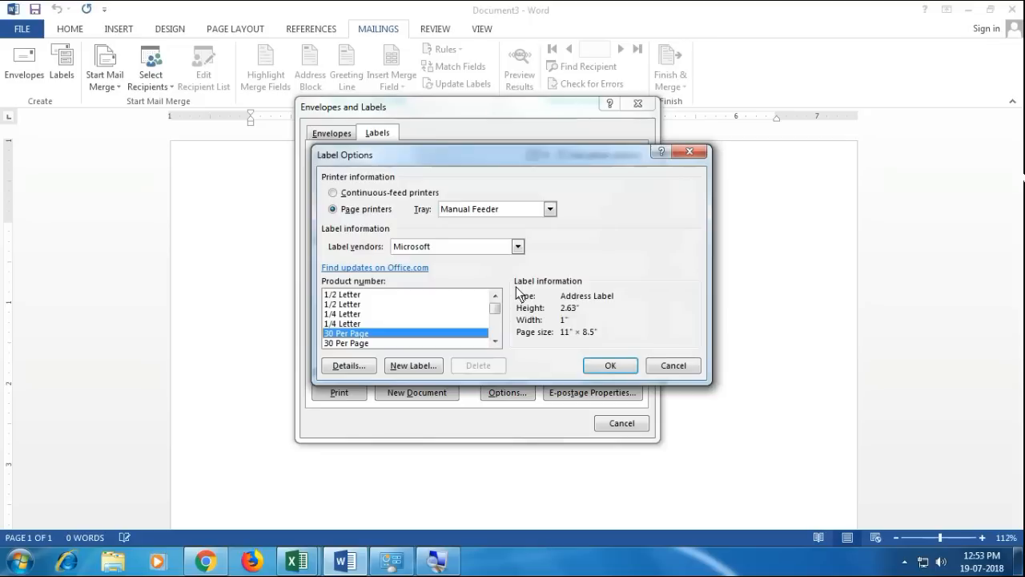
{"action": "left_click", "coordinate": [354, 325]}
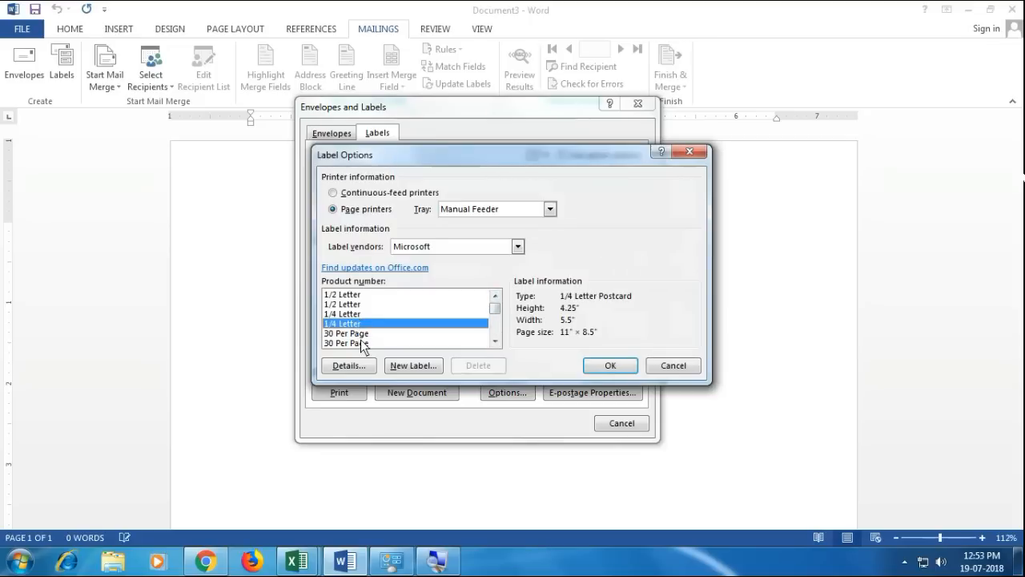
{"action": "left_click", "coordinate": [360, 342]}
{"action": "scroll", "coordinate": [365, 340], "scroll_direction": "down", "scroll_amount": 1}
{"action": "left_click", "coordinate": [361, 325]}
{"action": "scroll", "coordinate": [360, 327], "scroll_direction": "down", "scroll_amount": 2}
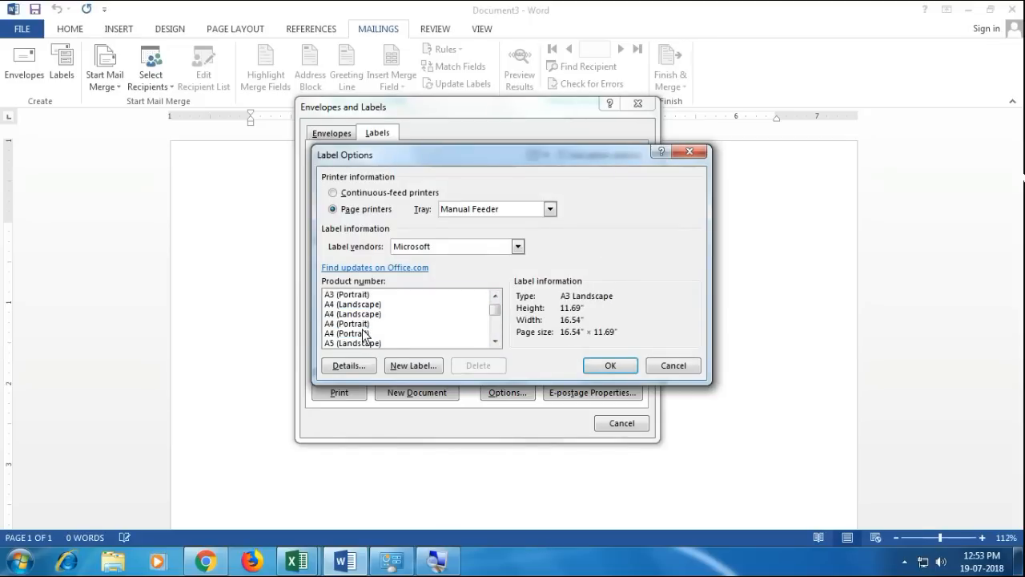
{"action": "scroll", "coordinate": [360, 329], "scroll_direction": "up", "scroll_amount": 4}
{"action": "left_click", "coordinate": [359, 325]}
{"action": "left_click", "coordinate": [358, 333]}
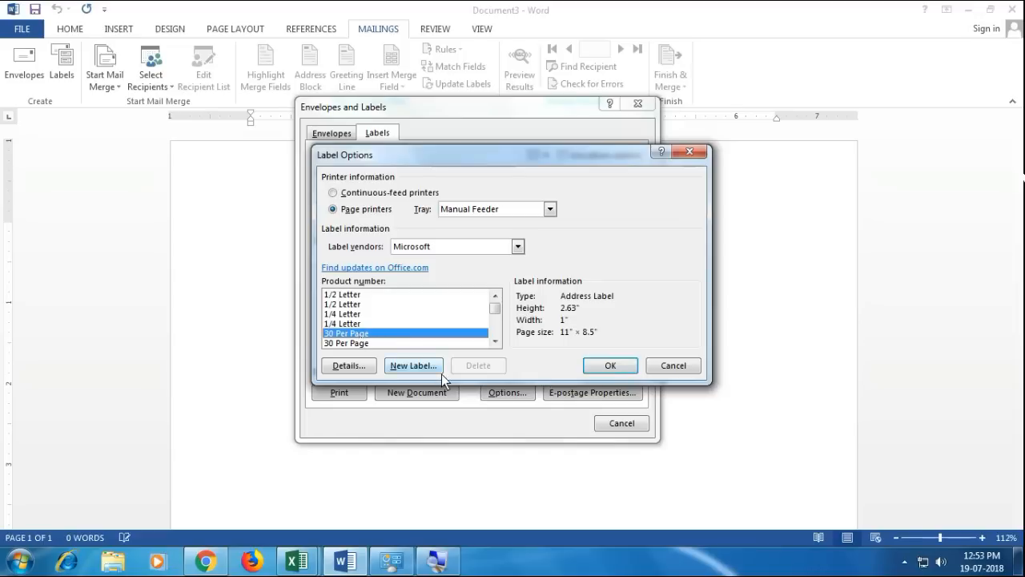
{"action": "left_click", "coordinate": [608, 366]}
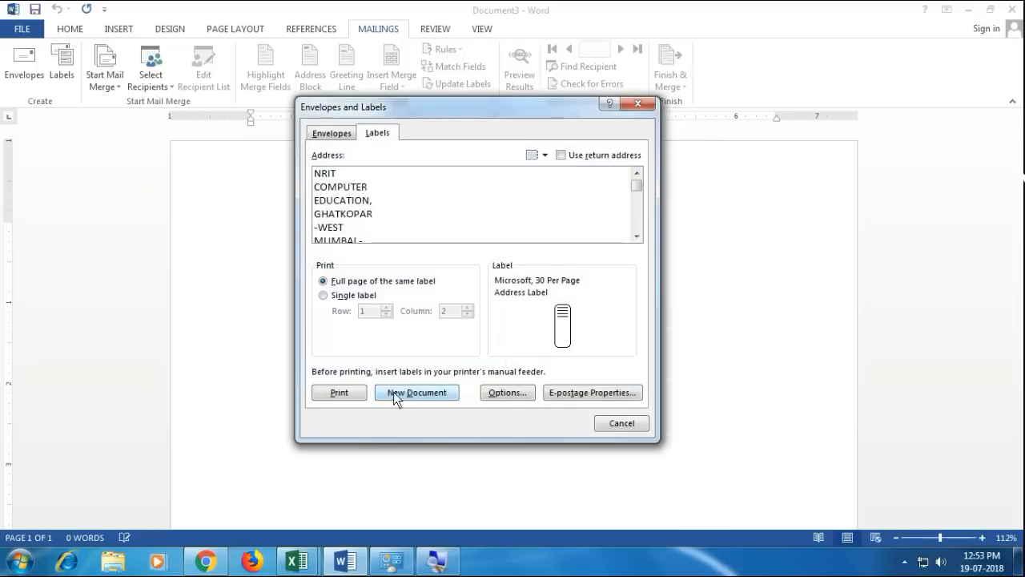
- Generate a new document filled with the 30 Per Page address labels
{"action": "left_click", "coordinate": [393, 391]}
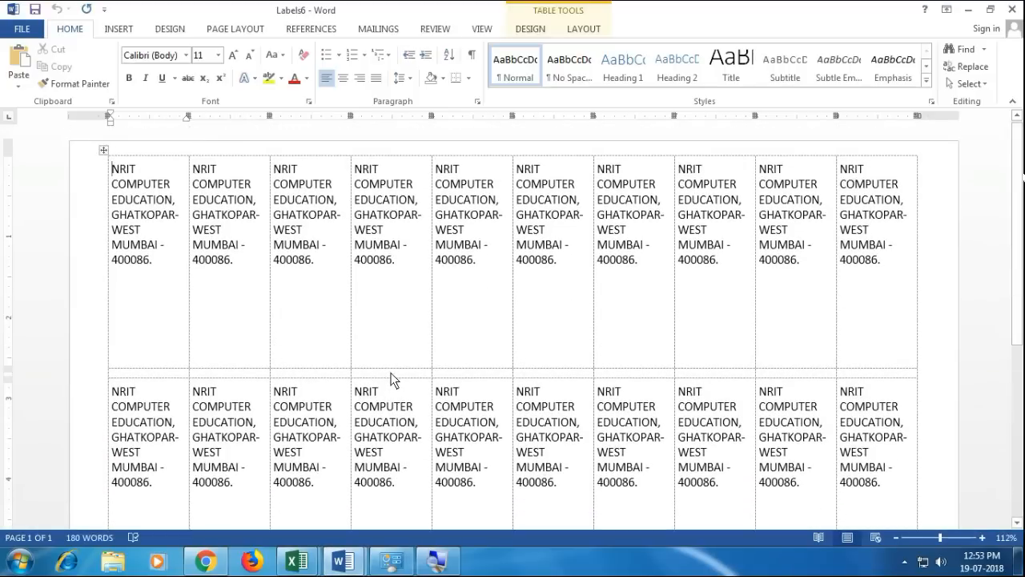
{"action": "scroll", "coordinate": [390, 383], "scroll_direction": "down", "scroll_amount": 2}
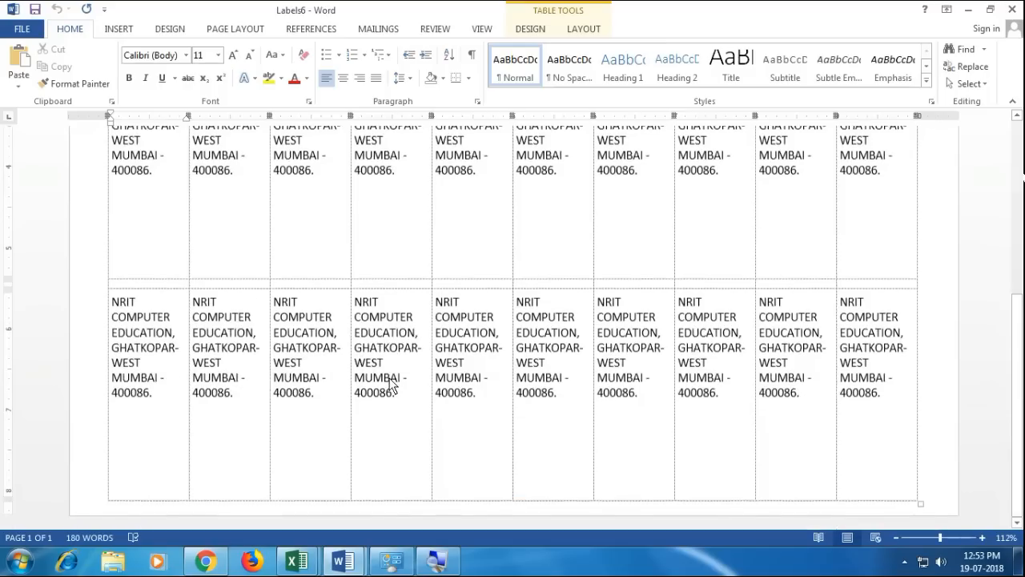
{"action": "scroll", "coordinate": [390, 385], "scroll_direction": "up", "scroll_amount": 2}
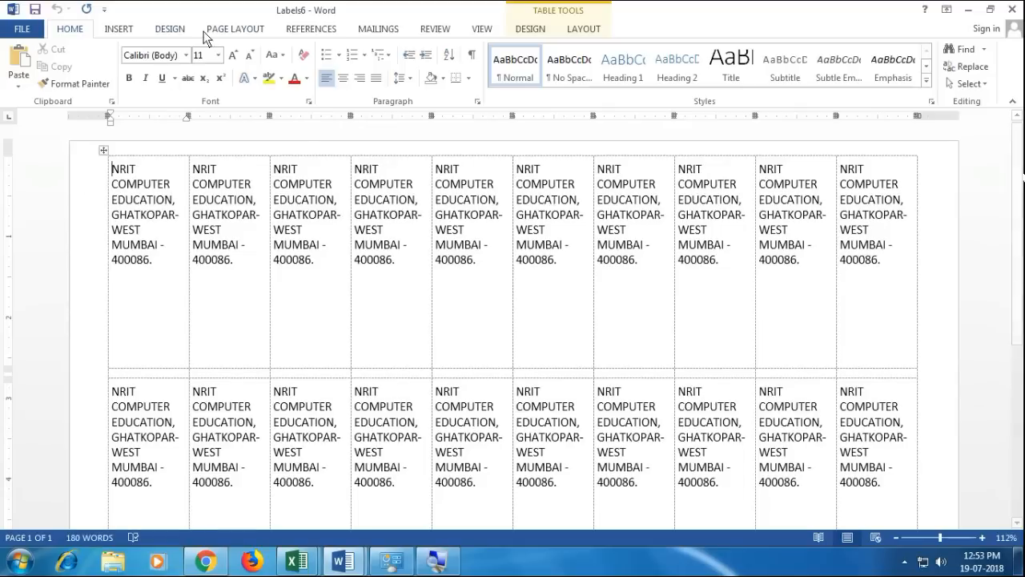
- Switch the label type to Microsoft 1/4 Letter and generate a new label document
{"action": "left_click", "coordinate": [378, 30]}
{"action": "left_click", "coordinate": [72, 76]}
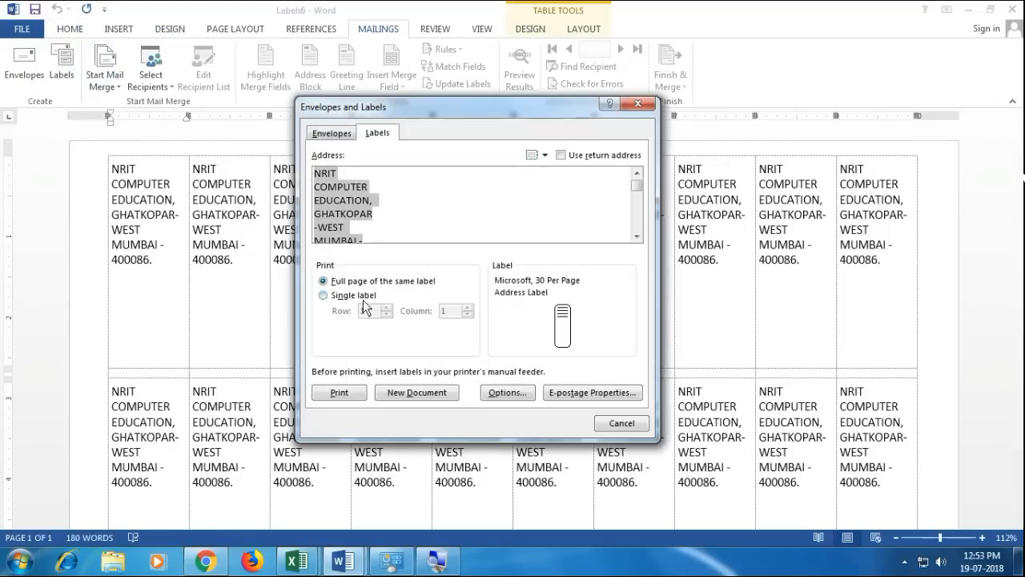
{"action": "left_click", "coordinate": [507, 391]}
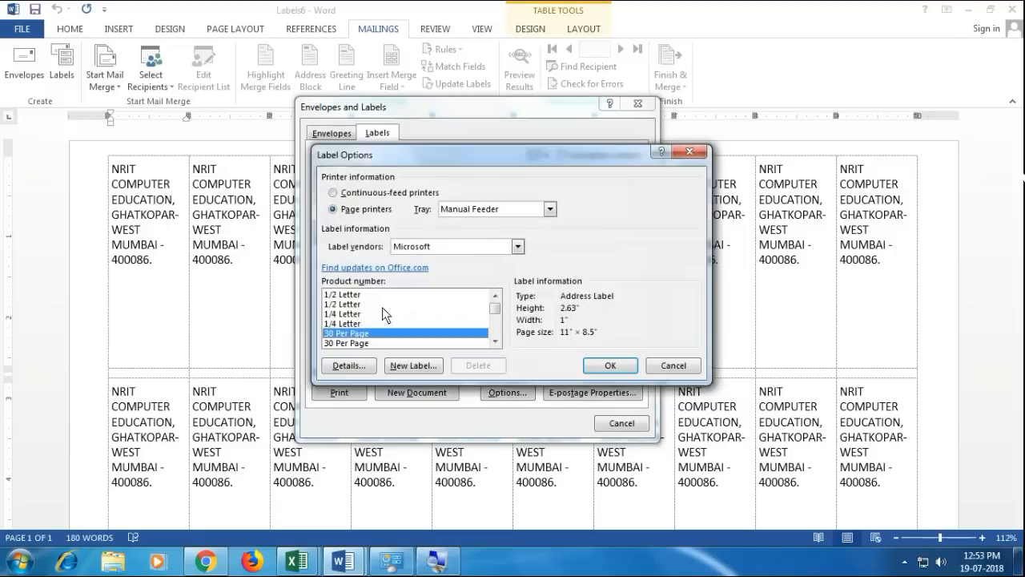
{"action": "left_click", "coordinate": [352, 323]}
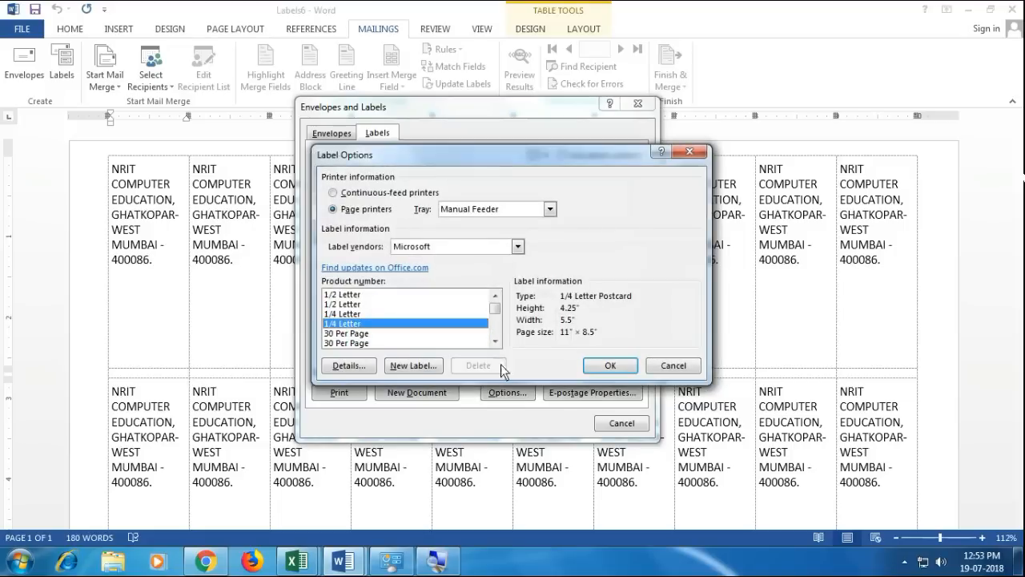
{"action": "left_click", "coordinate": [609, 365]}
{"action": "left_click", "coordinate": [418, 393]}
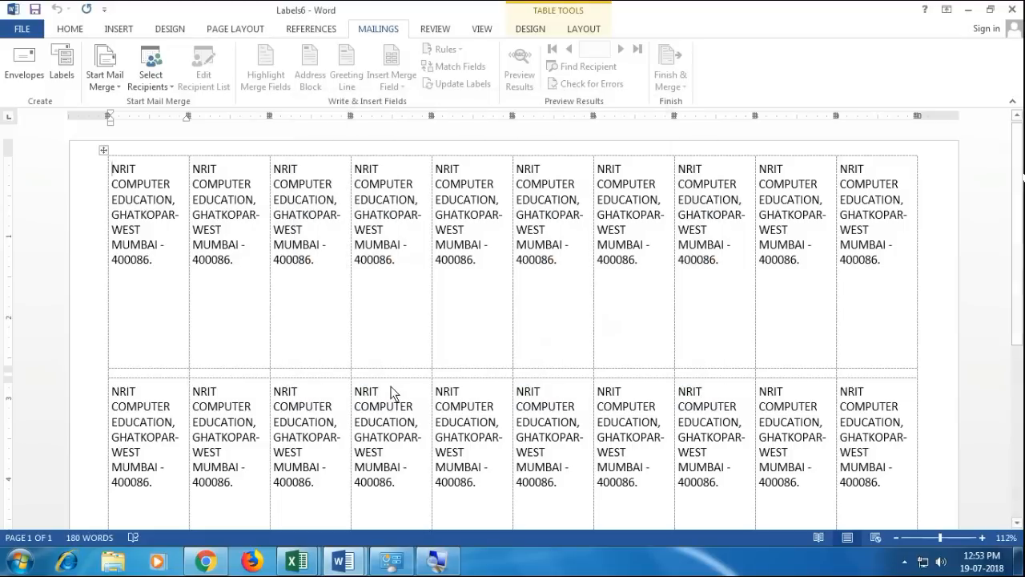
{"action": "scroll", "coordinate": [360, 309], "scroll_direction": "down", "scroll_amount": 5}
{"action": "scroll", "coordinate": [360, 311], "scroll_direction": "up", "scroll_amount": 5}
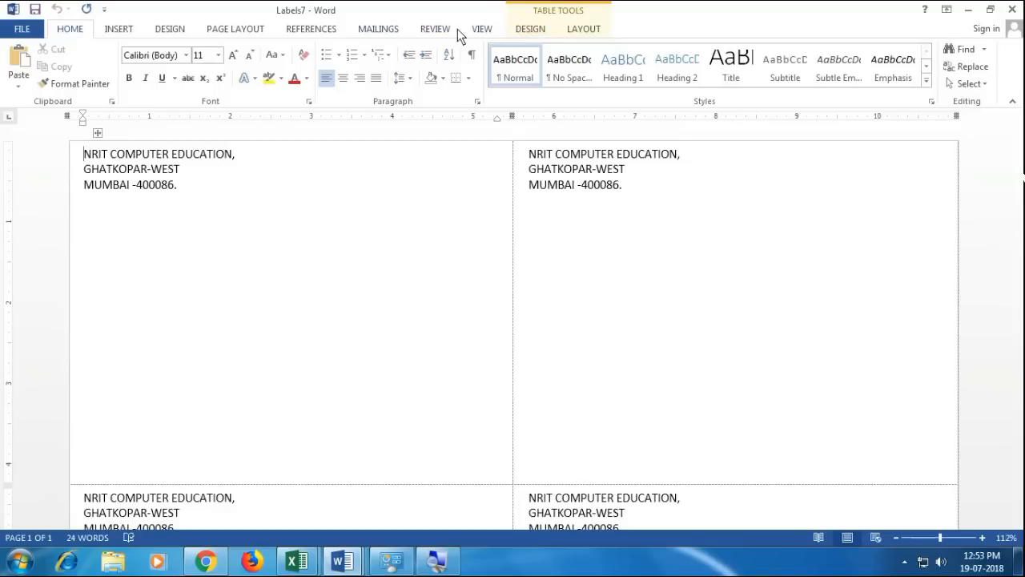
{"action": "left_click", "coordinate": [396, 30]}
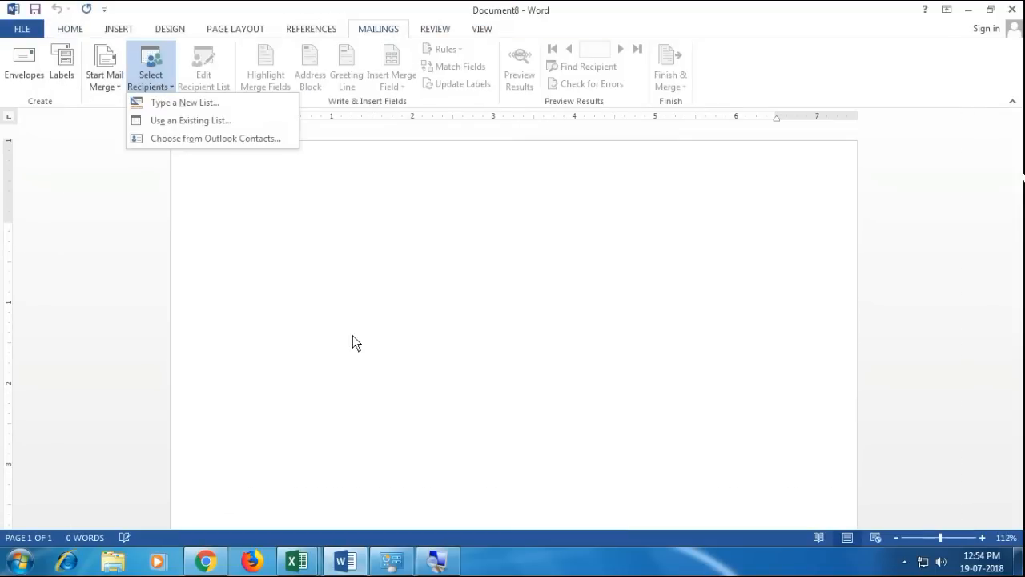
- Open the Select Recipients menu in the blank Document8, then close it
{"action": "left_click", "coordinate": [352, 335]}
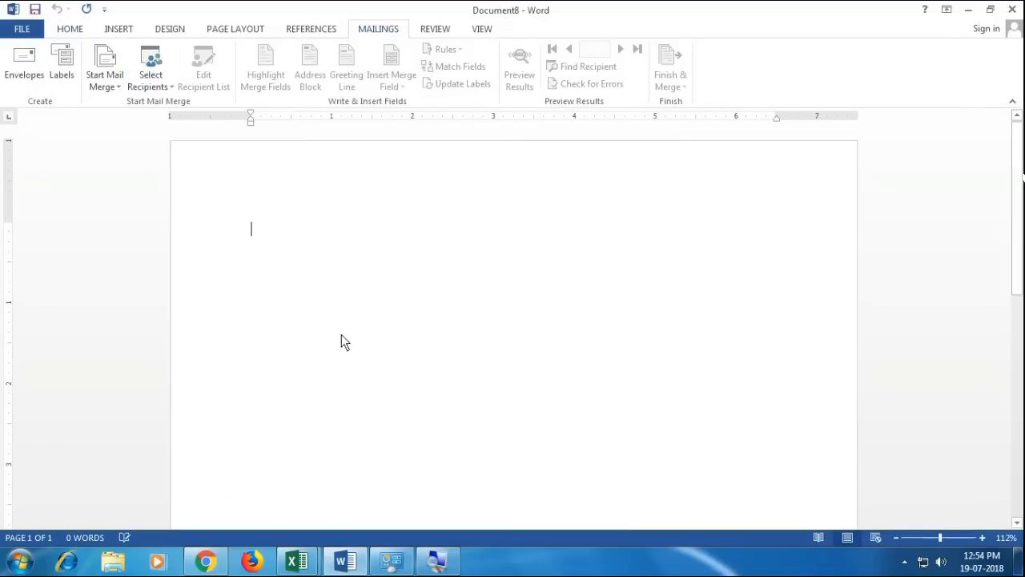
{"action": "left_click", "coordinate": [152, 89]}
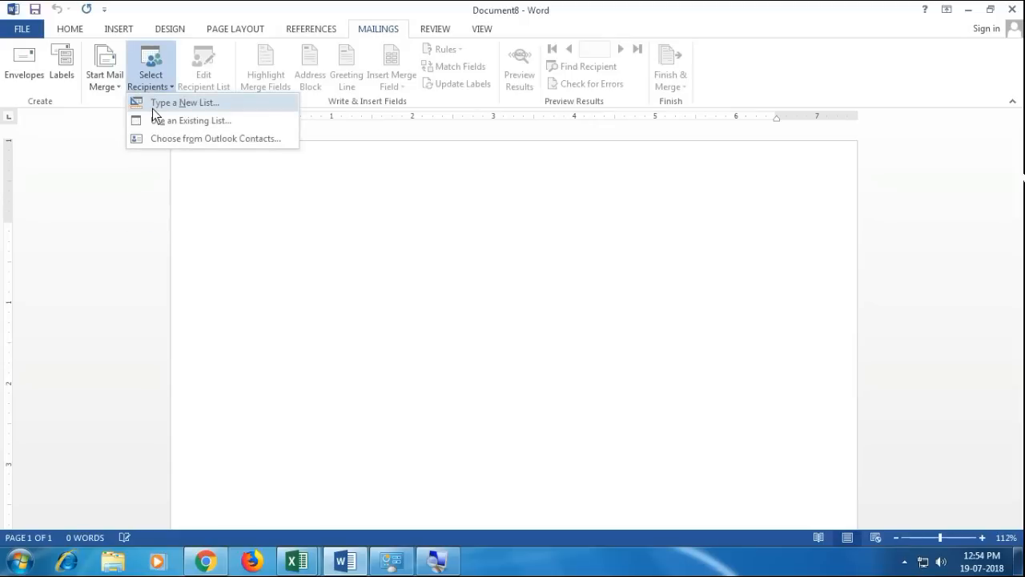
{"action": "left_click", "coordinate": [373, 244]}
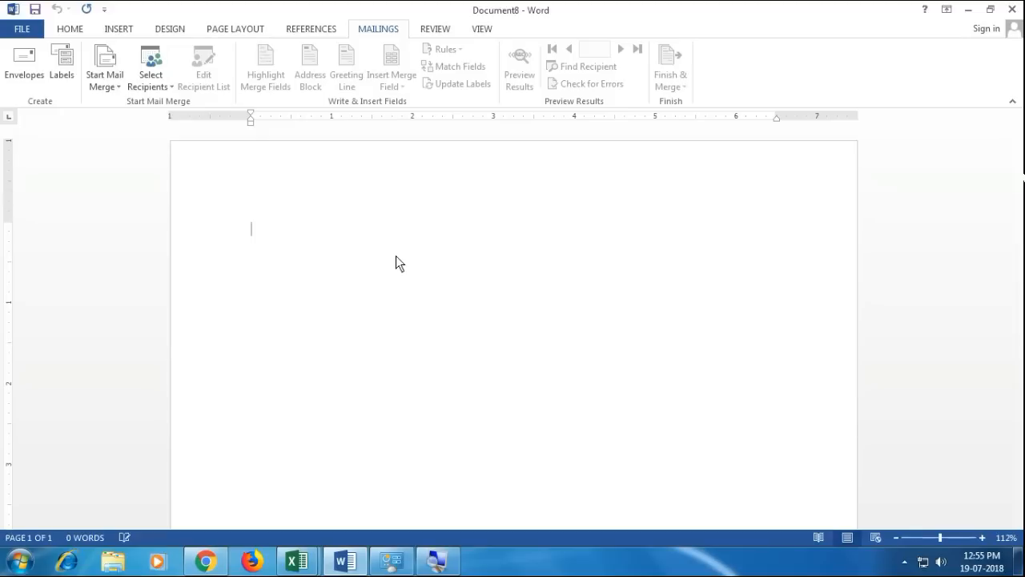
- Set paragraph Spacing After to 0 pt
{"action": "left_click", "coordinate": [228, 30]}
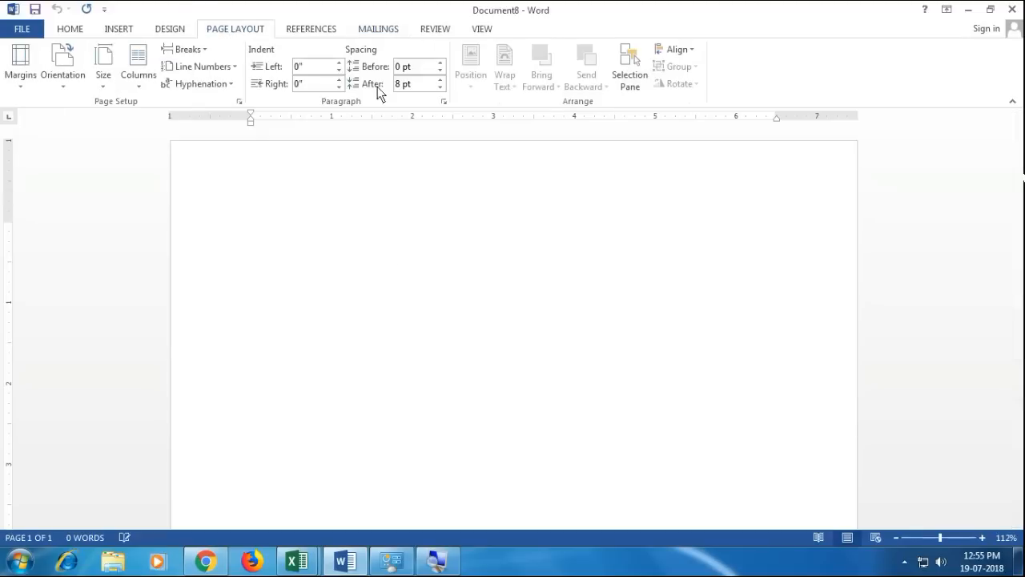
{"action": "left_click", "coordinate": [406, 84]}
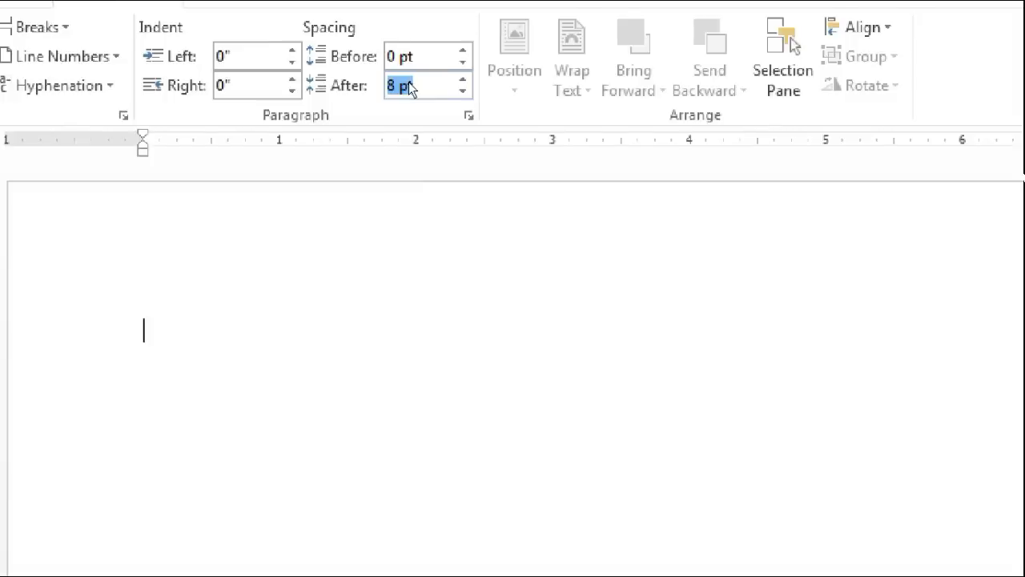
{"action": "key", "text": "Return"}
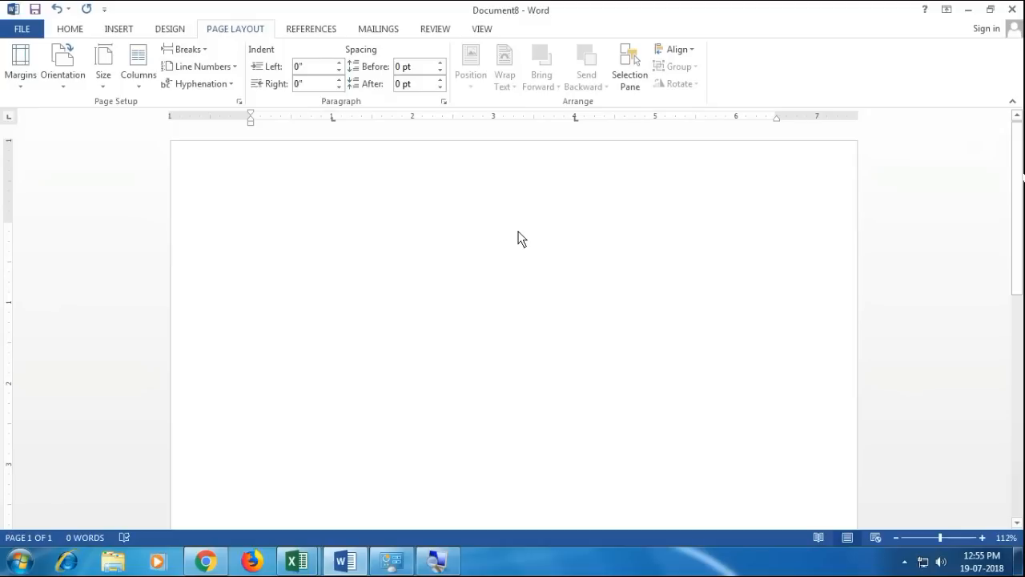
- Type the INVITATION LETTER heading and tab-indented NRIT COMPUTER EDUCATION address lines
{"action": "type", "text": "INVIT"}
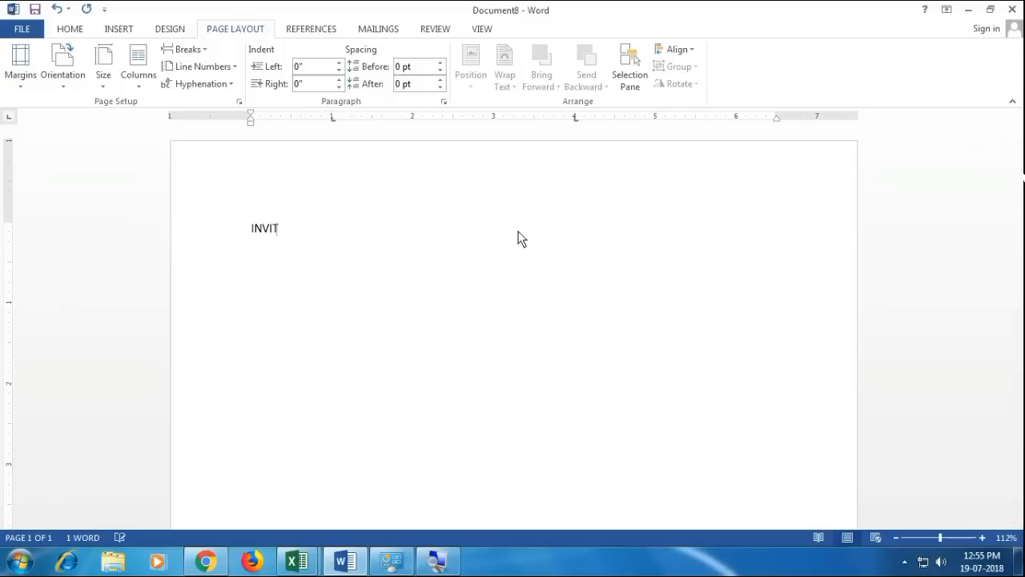
{"action": "type", "text": "ATION LETTER"}
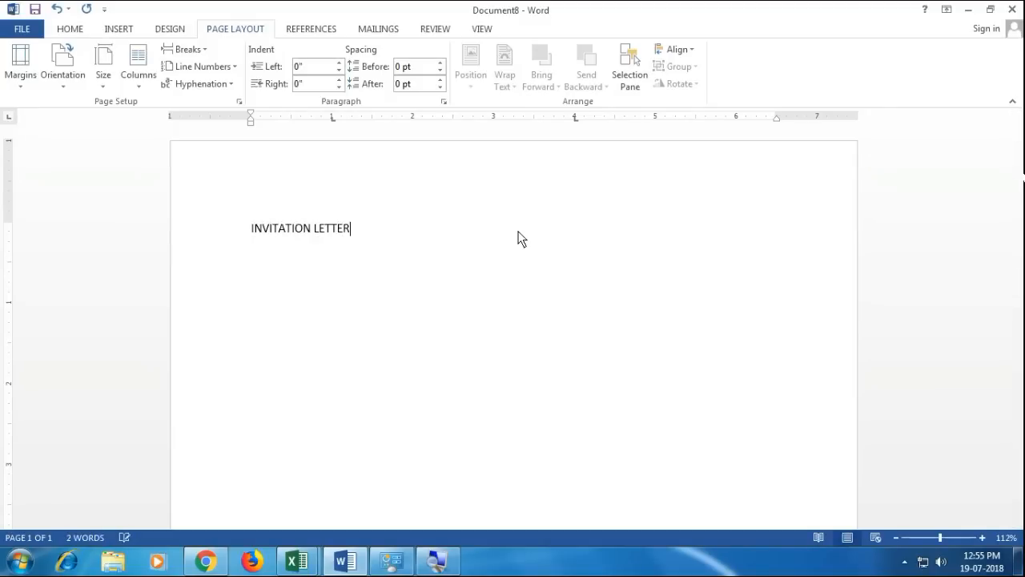
{"action": "key", "text": "Return"}
{"action": "key", "text": "Tab"}
{"action": "key", "text": "Tab"}
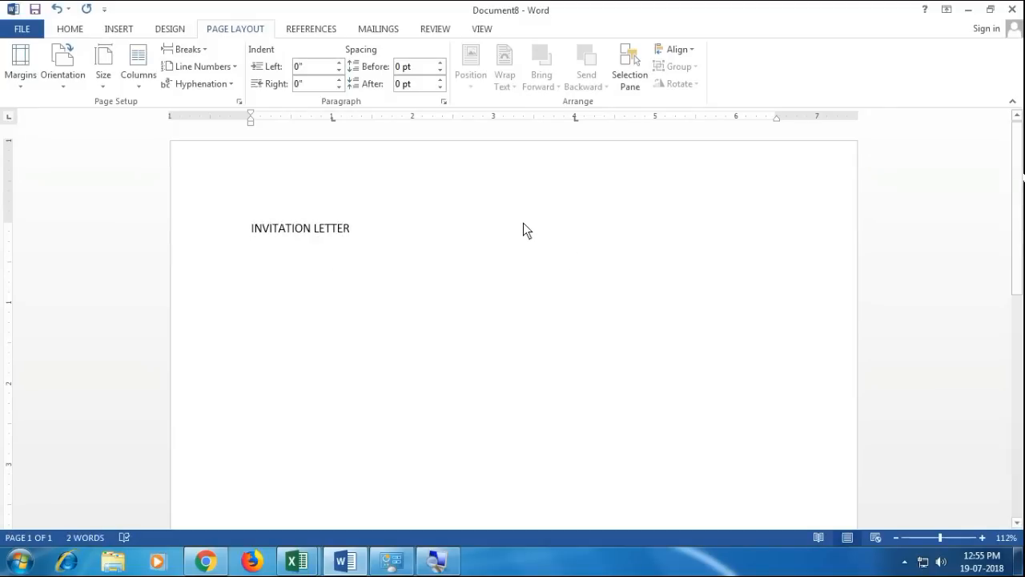
{"action": "type", "text": "NRIT CO"}
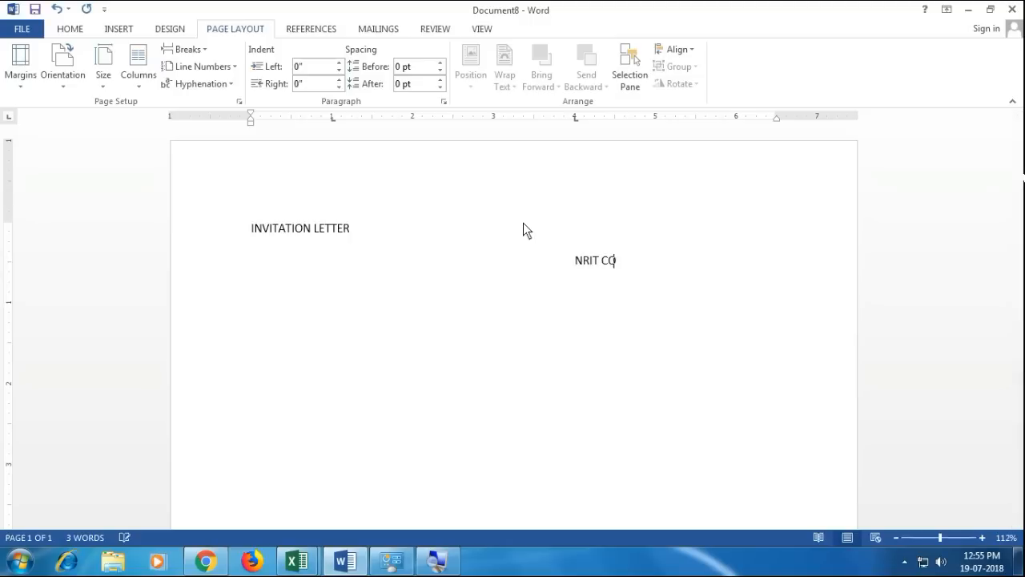
{"action": "type", "text": "MPUTER EDUCATION"}
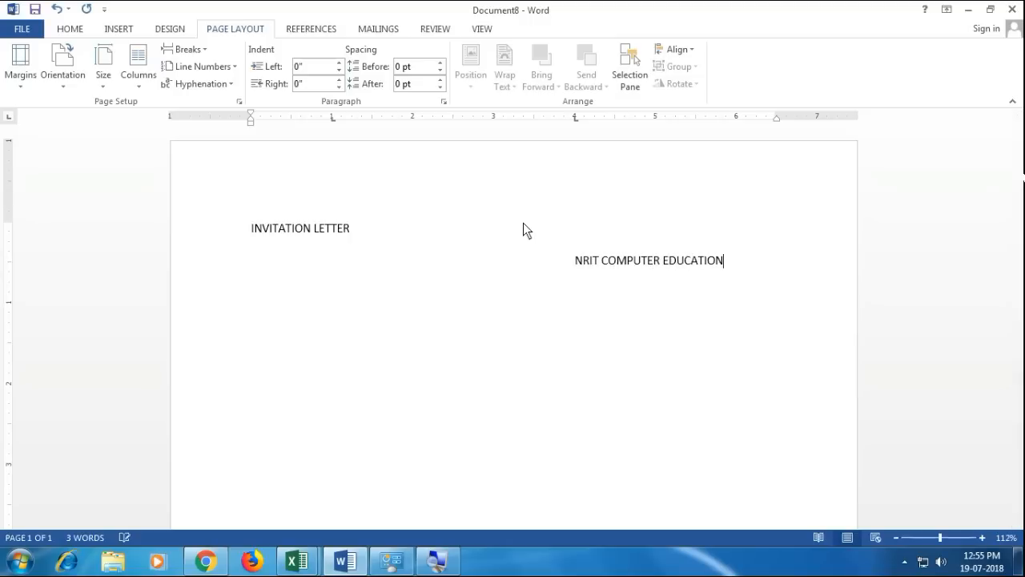
{"action": "key", "text": "Return"}
{"action": "key", "text": "Tab"}
{"action": "key", "text": "Tab"}
{"action": "type", "text": "GH"}
{"action": "type", "text": "AR"}
{"action": "type", "text": "TO"}
- Add subject 'INVITATION FOR ANNUAL CELEBRATION', greeting DEAR SIR/MADAM, and =RAND() placeholder body text
{"action": "key", "text": "Return"}
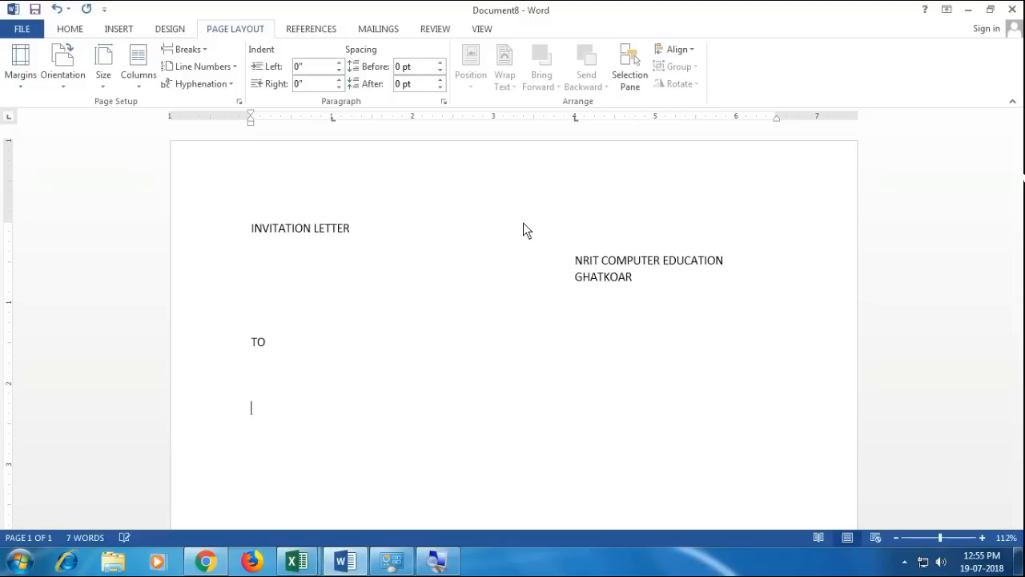
{"action": "type", "text": "SUB : SUB"}
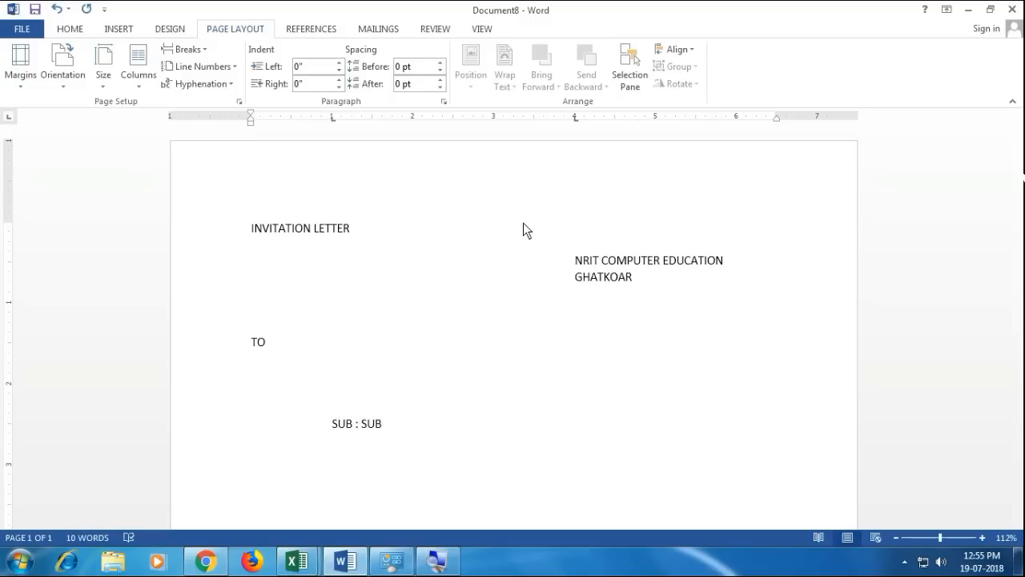
{"action": "key", "text": "BackSpace"}
{"action": "key", "text": "BackSpace"}
{"action": "key", "text": "BackSpace"}
{"action": "type", "text": "INVITATION FOR ANNUAL CELEBRATION"}
{"action": "key", "text": "Return"}
{"action": "key", "text": "Return"}
{"action": "type", "text": "DEAR SIR/MADAM"}
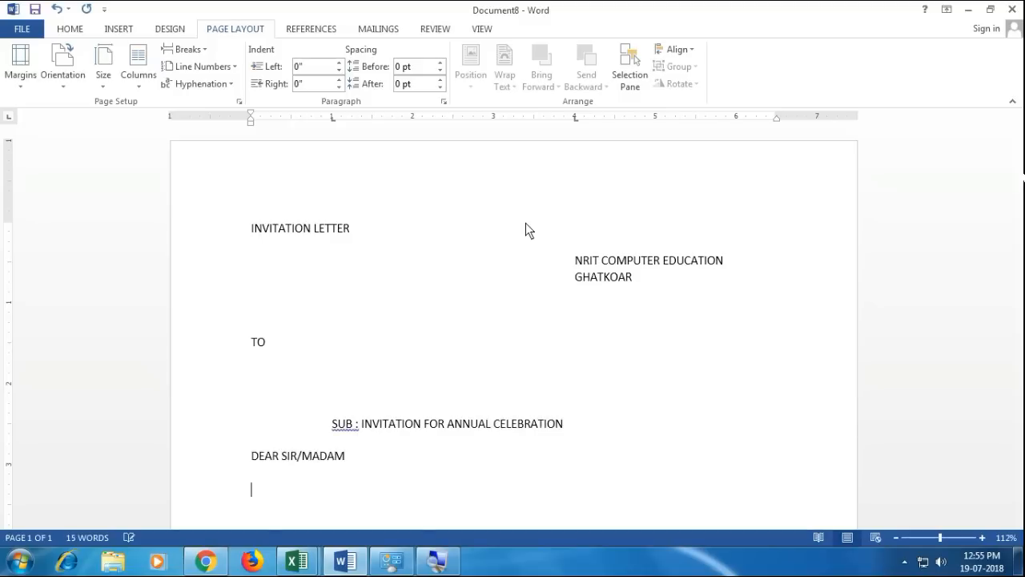
{"action": "key", "text": "Return"}
{"action": "key", "text": "Return"}
{"action": "key", "text": "Tab"}
{"action": "key", "text": "Tab"}
{"action": "type", "text": "=RAND()"}
{"action": "key", "text": "Return"}
{"action": "scroll", "coordinate": [458, 236], "scroll_direction": "up", "scroll_amount": 5}
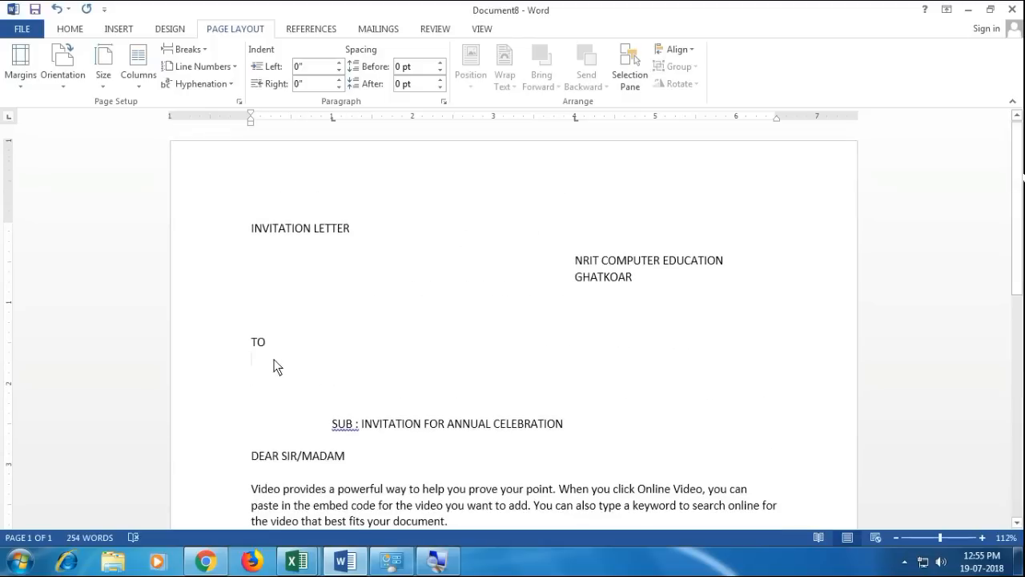
- Use Mailings > Select Recipients > Type a New List to open an empty New Address List
{"action": "left_click", "coordinate": [311, 33]}
{"action": "left_click", "coordinate": [383, 29]}
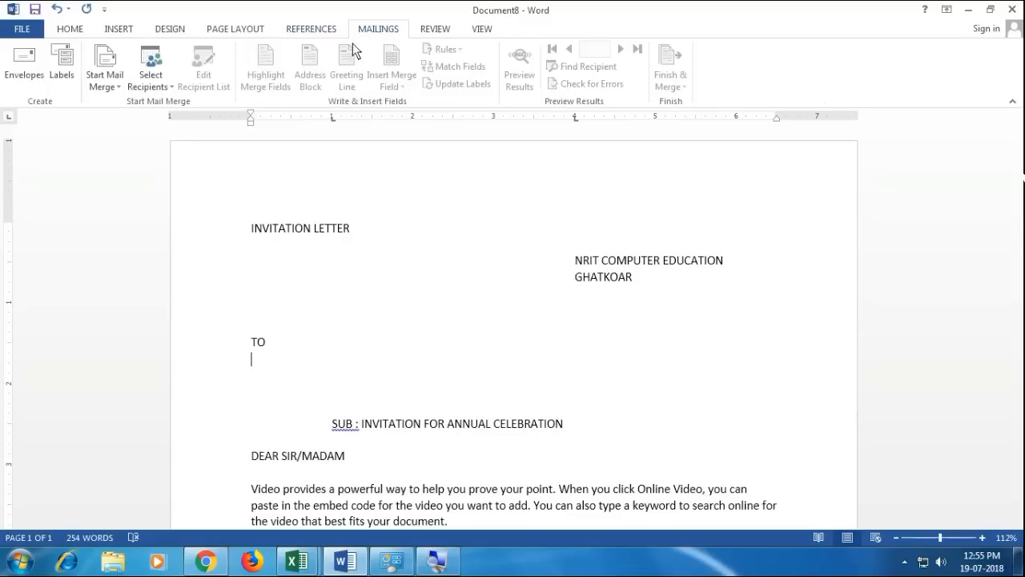
{"action": "left_click", "coordinate": [158, 79]}
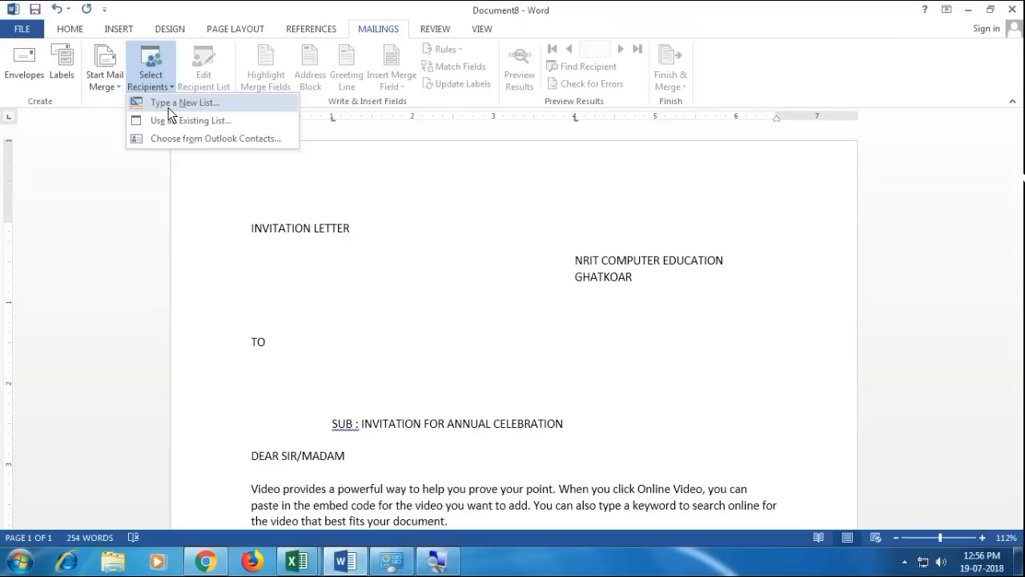
{"action": "left_click", "coordinate": [168, 107]}
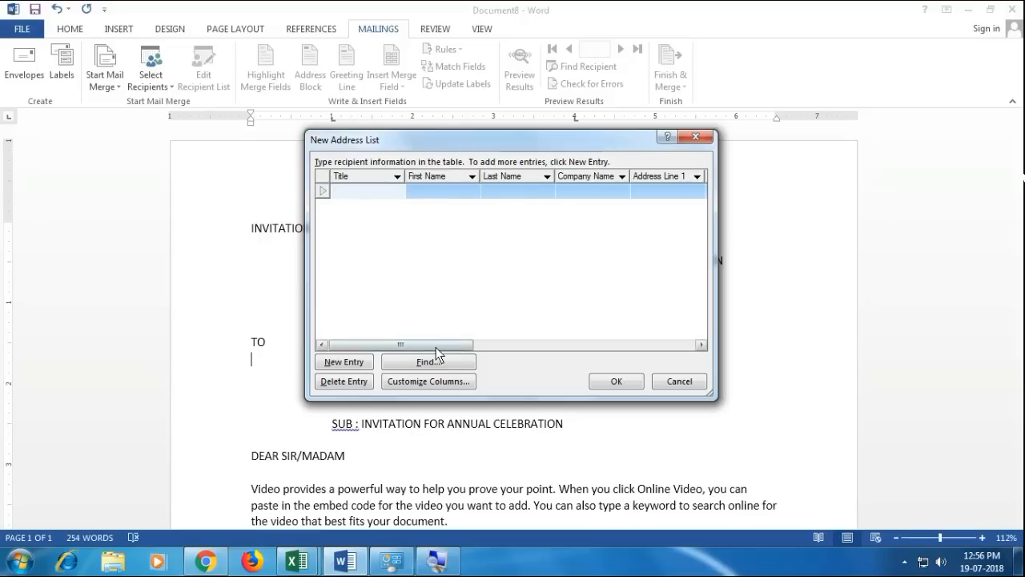
{"action": "left_click_drag", "start_coordinate": [426, 345], "coordinate": [380, 334]}
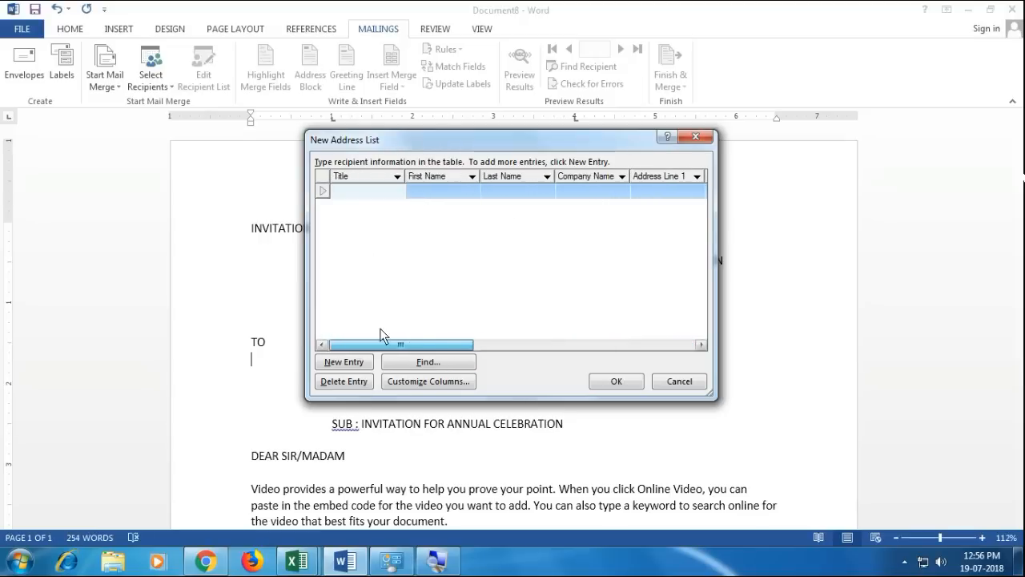
- Delete the E-mail, phone, Country, Address Line 2, Company, Last Name and Title columns
{"action": "left_click", "coordinate": [402, 382]}
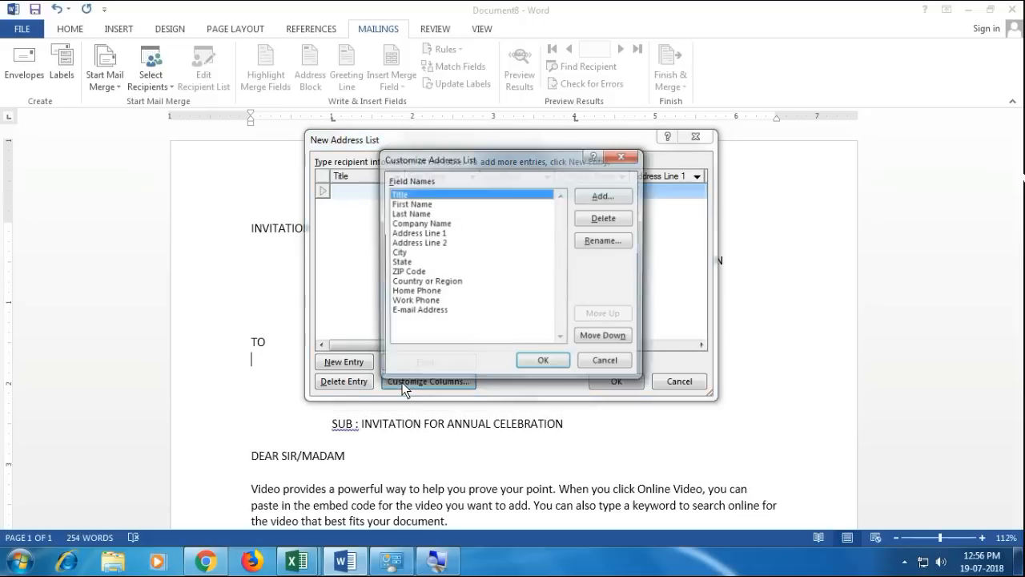
{"action": "left_click", "coordinate": [413, 312]}
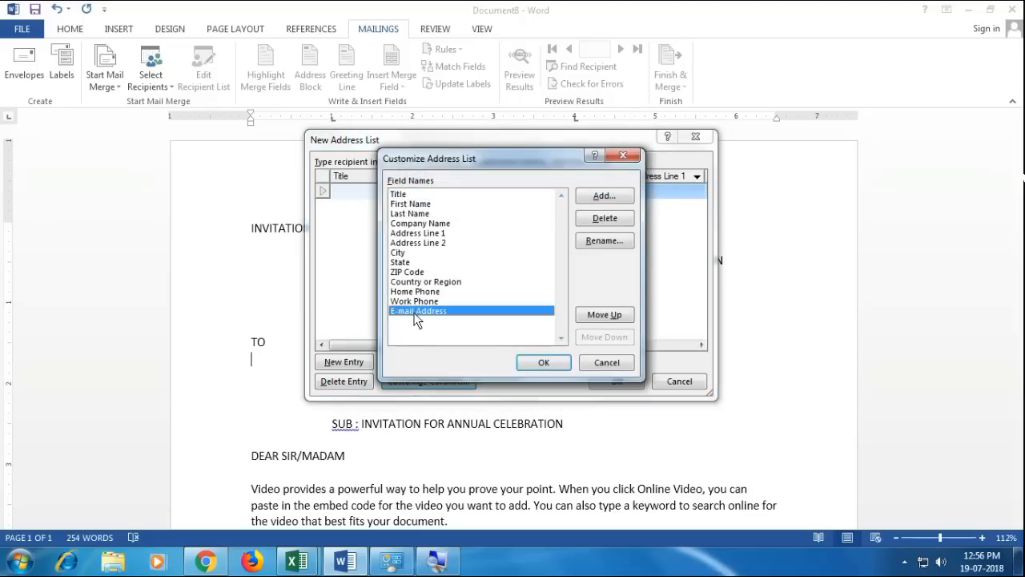
{"action": "left_click", "coordinate": [602, 221]}
{"action": "left_click", "coordinate": [506, 322]}
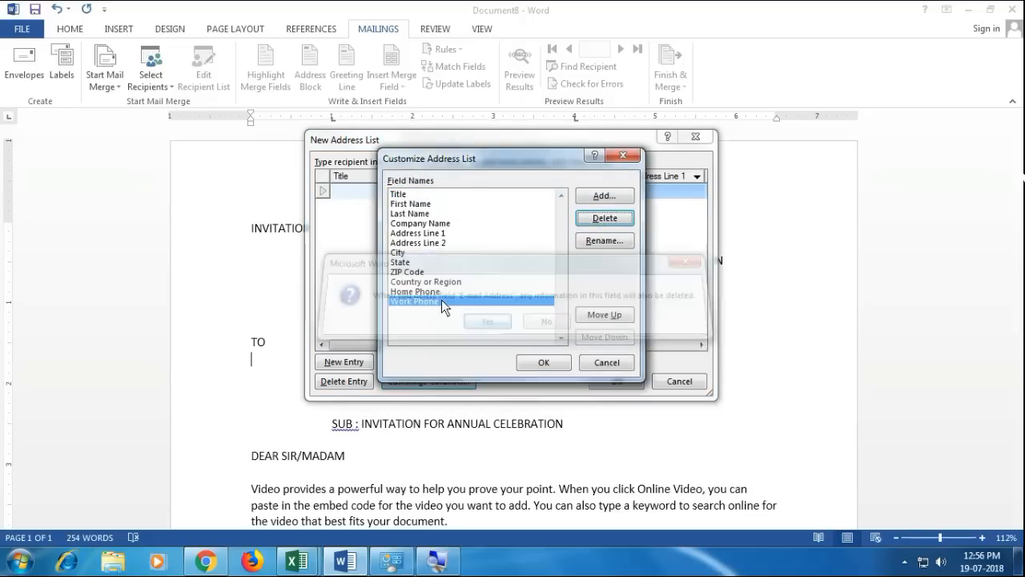
{"action": "left_click", "coordinate": [602, 220]}
{"action": "left_click", "coordinate": [488, 323]}
{"action": "left_click", "coordinate": [602, 219]}
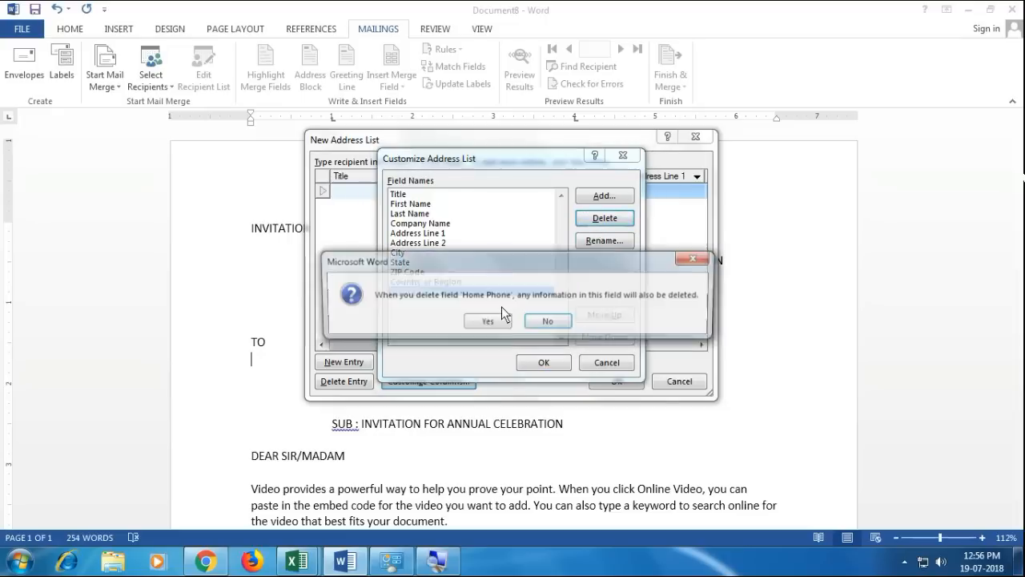
{"action": "left_click", "coordinate": [487, 323]}
{"action": "left_click", "coordinate": [414, 244]}
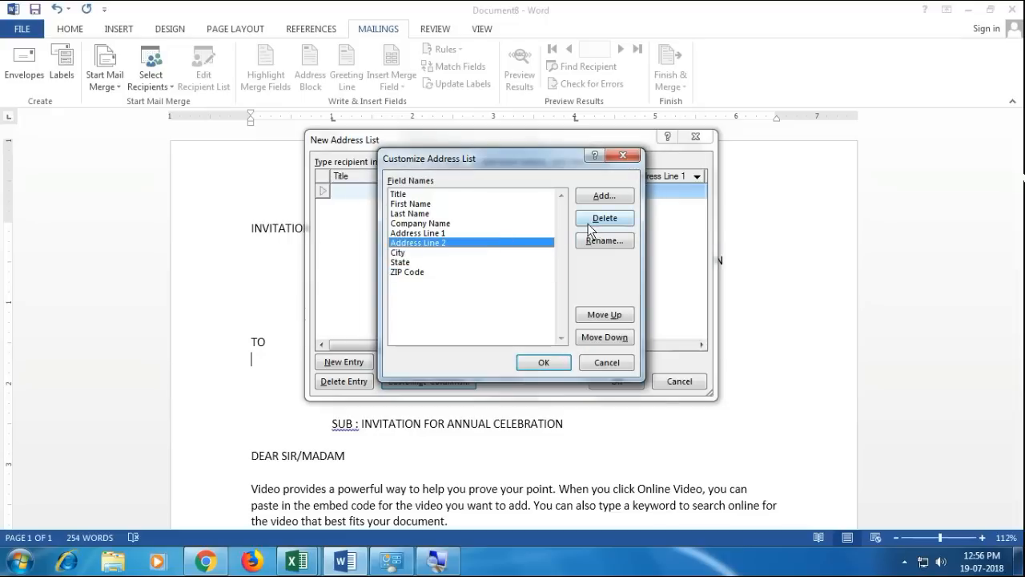
{"action": "left_click", "coordinate": [602, 219]}
{"action": "left_click", "coordinate": [487, 323]}
{"action": "left_click", "coordinate": [432, 224]}
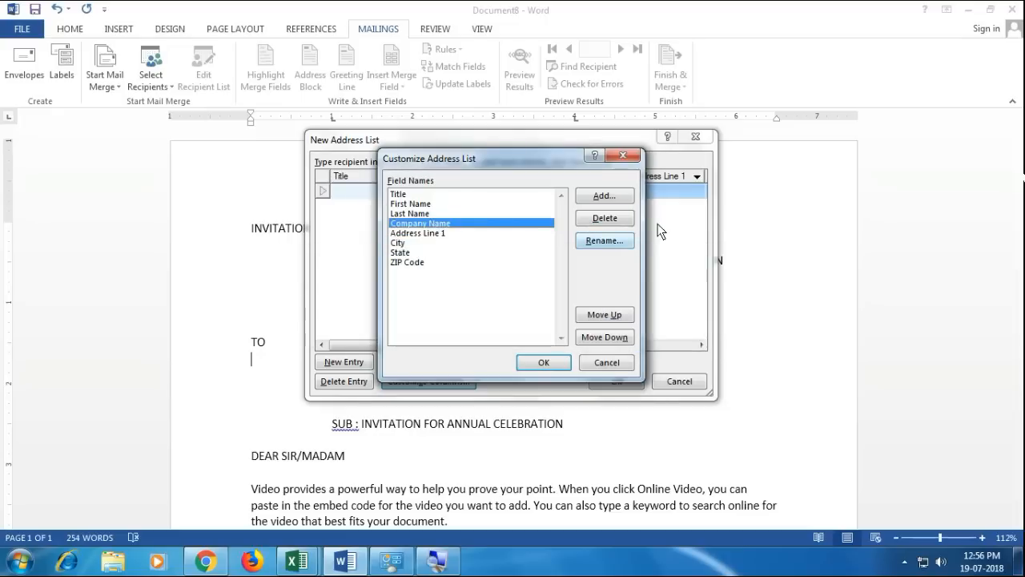
{"action": "left_click", "coordinate": [602, 220]}
{"action": "left_click", "coordinate": [487, 322]}
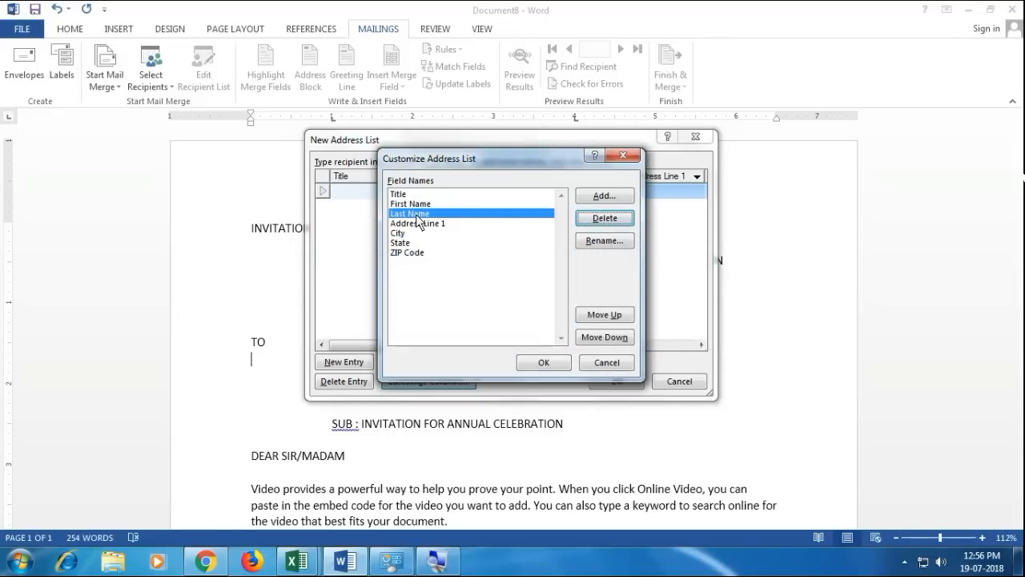
{"action": "left_click", "coordinate": [603, 218]}
{"action": "left_click", "coordinate": [498, 325]}
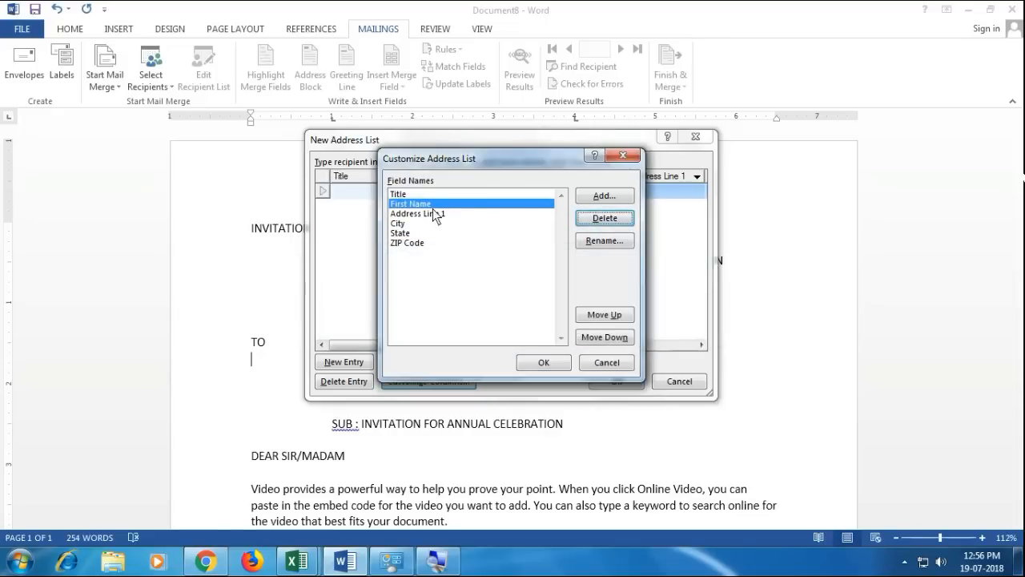
{"action": "left_click", "coordinate": [437, 194]}
{"action": "left_click", "coordinate": [602, 218]}
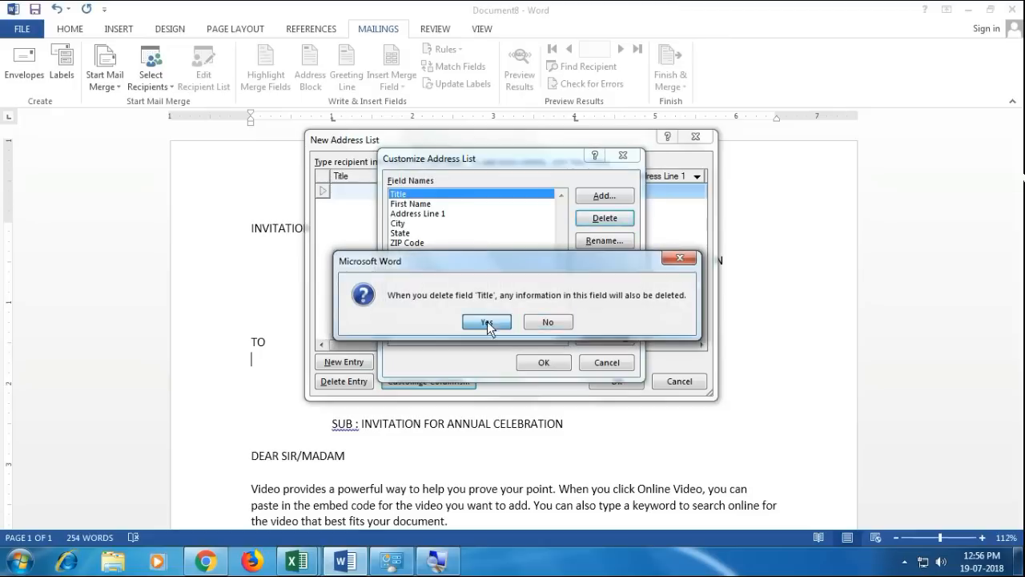
{"action": "left_click", "coordinate": [489, 321]}
- Rename the First Name column to Full Name
{"action": "left_click", "coordinate": [606, 241]}
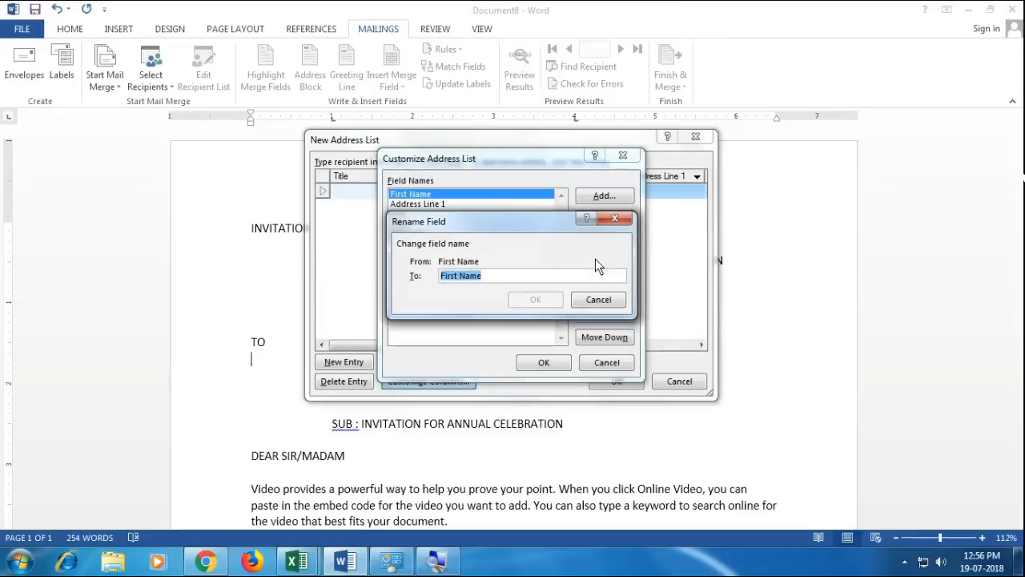
{"action": "type", "text": "NAM"}
{"action": "key", "text": "BackSpace"}
{"action": "key", "text": "BackSpace"}
{"action": "key", "text": "BackSpace"}
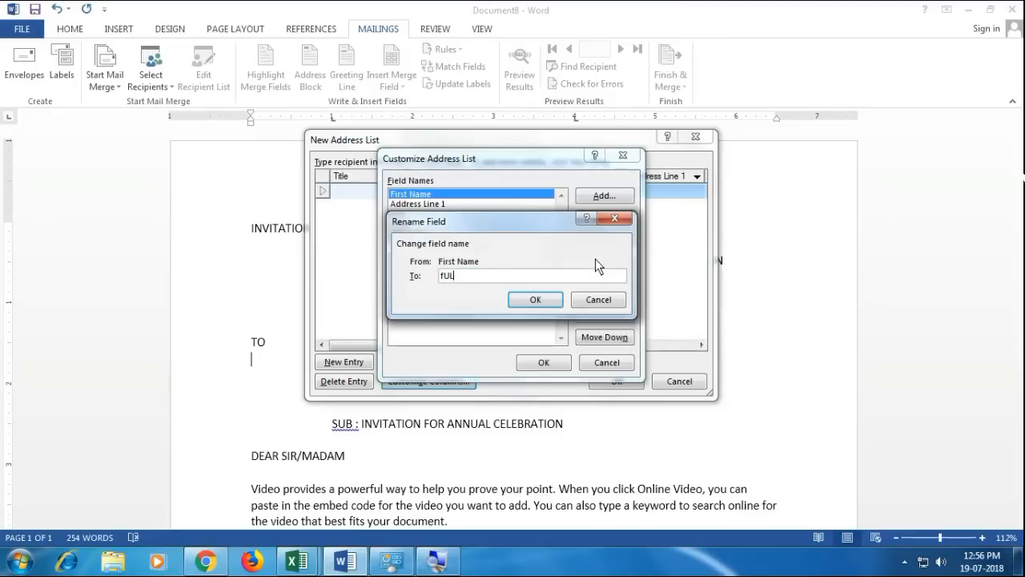
{"action": "type", "text": "Full Name"}
{"action": "key", "text": "Return"}
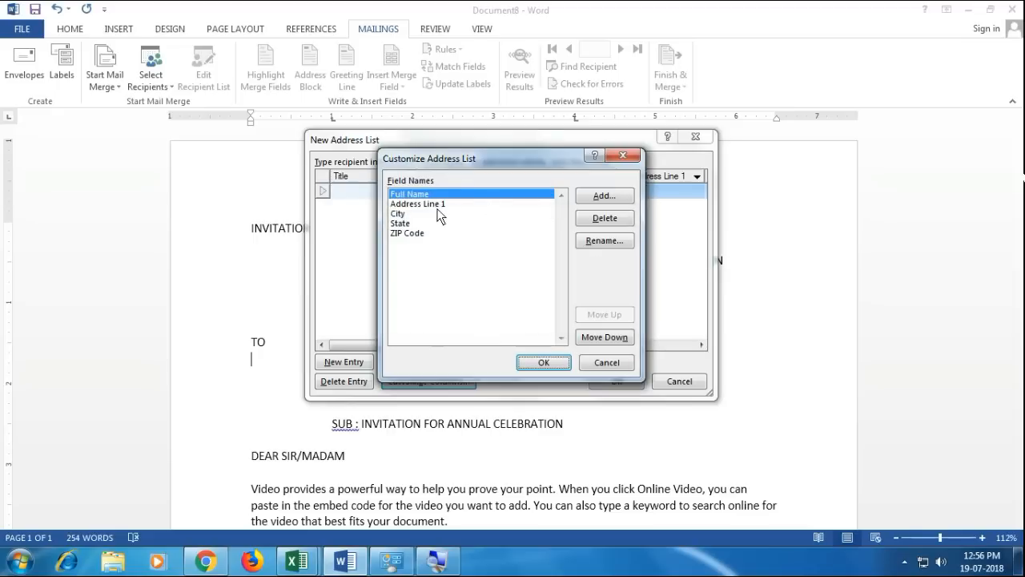
- Rename Address Line 1 to Address and apply the customized columns
{"action": "left_click", "coordinate": [439, 213]}
{"action": "left_click", "coordinate": [427, 204]}
{"action": "left_click", "coordinate": [418, 223]}
{"action": "left_click", "coordinate": [416, 233]}
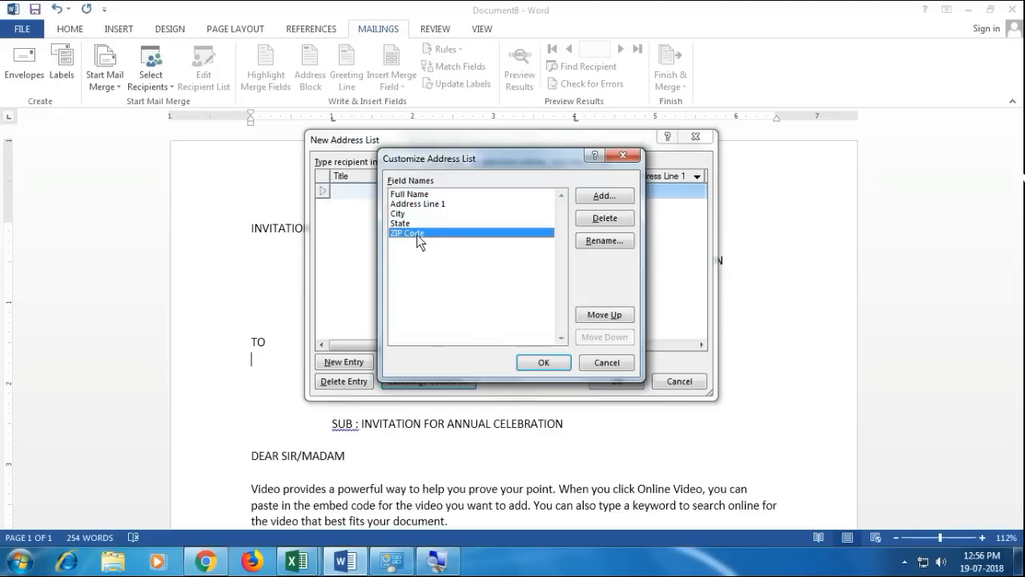
{"action": "left_click", "coordinate": [444, 197]}
{"action": "left_click", "coordinate": [446, 205]}
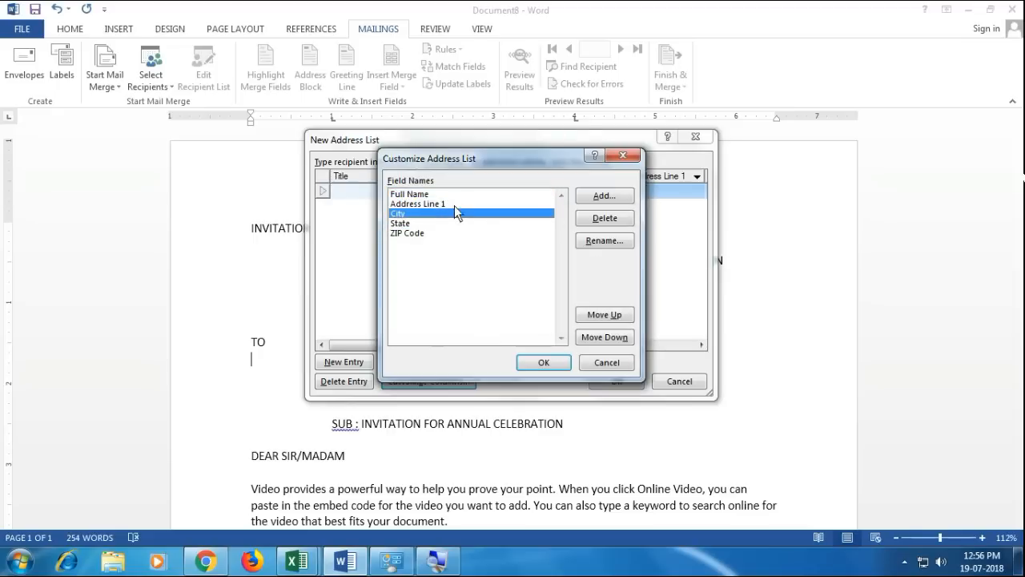
{"action": "left_click", "coordinate": [602, 240]}
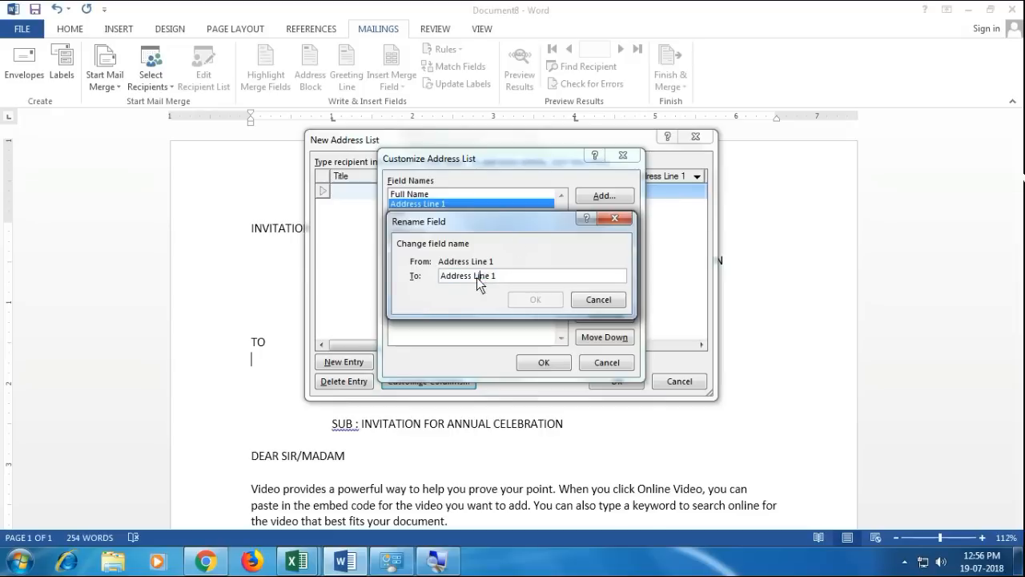
{"action": "left_click_drag", "start_coordinate": [473, 276], "coordinate": [589, 281]}
{"action": "key", "text": "BackSpace"}
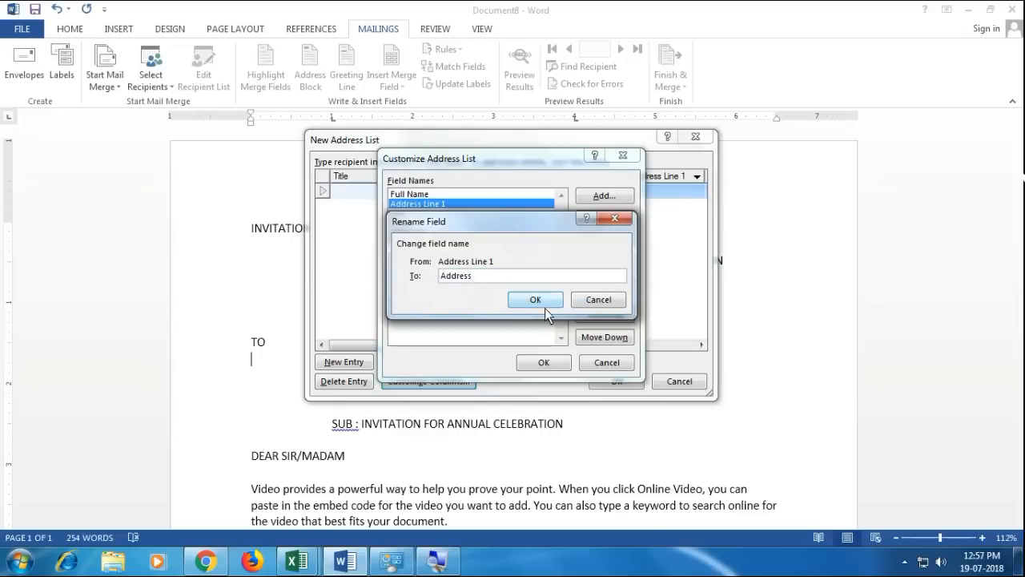
{"action": "left_click", "coordinate": [535, 300]}
{"action": "left_click", "coordinate": [543, 365]}
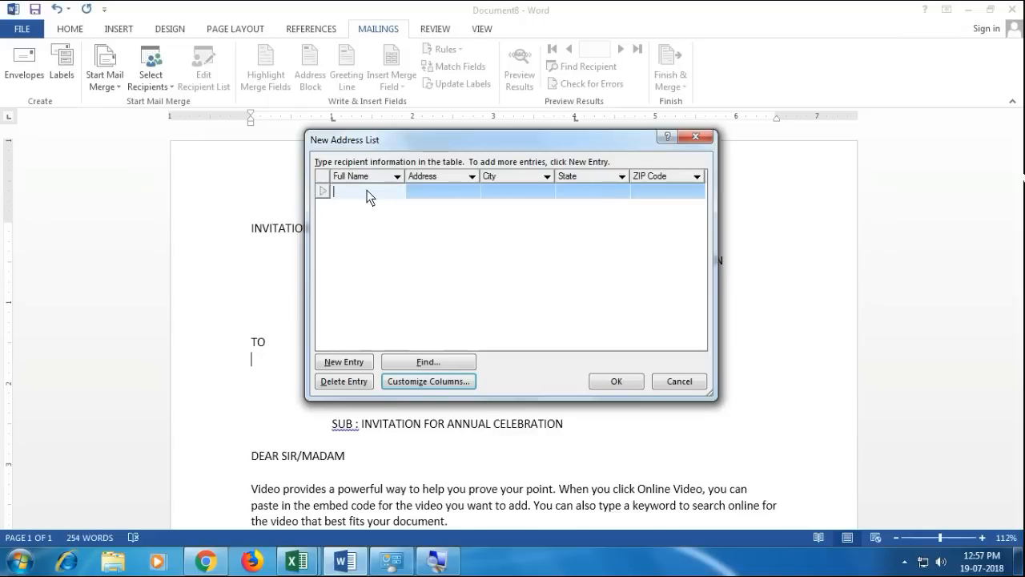
- Fill the first recipient entry with placeholder text from Full Name through ZIP Code
{"action": "type", "text": "DSJFDKS"}
{"action": "key", "text": "Tab"}
{"action": "type", "text": "SDJFLDS"}
{"action": "key", "text": "Tab"}
{"action": "type", "text": "DSJFKDS"}
{"action": "key", "text": "Tab"}
{"action": "type", "text": "DSJKLFDJ"}
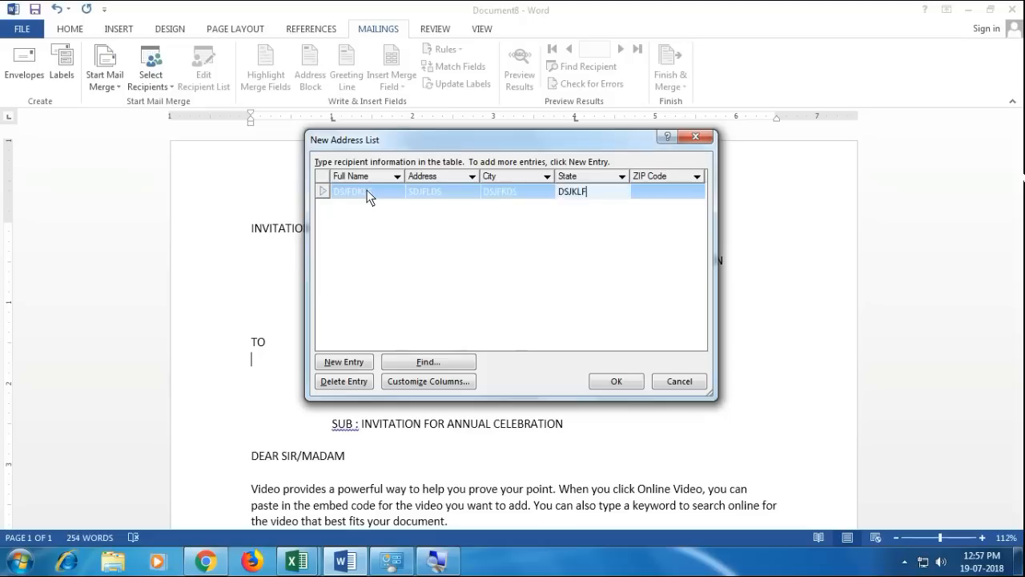
{"action": "key", "text": "Tab"}
{"action": "type", "text": "JSDF"}
{"action": "key", "text": "Tab"}
- Fill the second recipient entry's Full Name through ZIP Code with placeholder text
{"action": "type", "text": "SDFJK"}
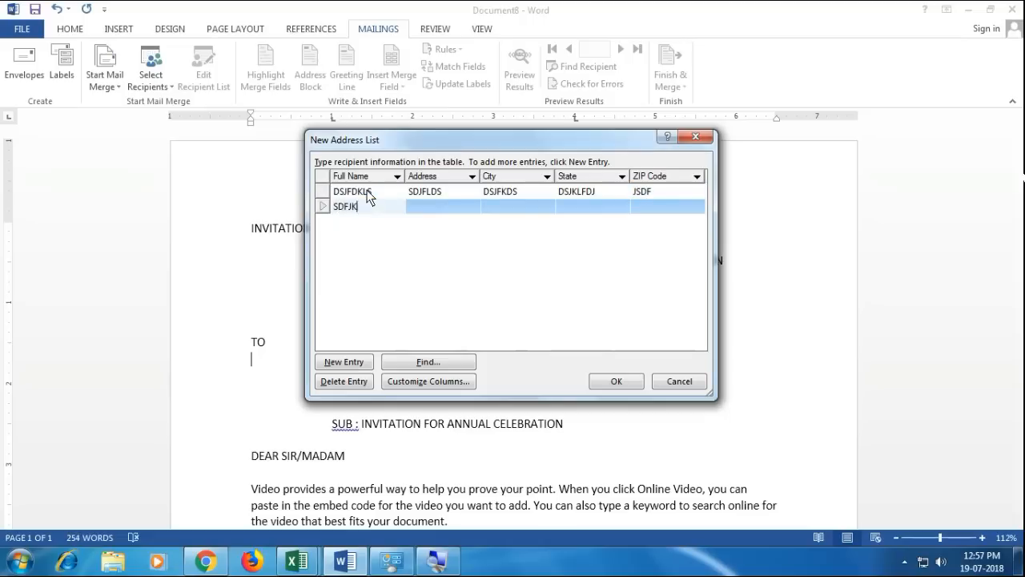
{"action": "key", "text": "Tab"}
{"action": "type", "text": "DSFJL"}
{"action": "key", "text": "Tab"}
{"action": "type", "text": "DSFJKL"}
{"action": "key", "text": "Tab"}
{"action": "type", "text": "DSF"}
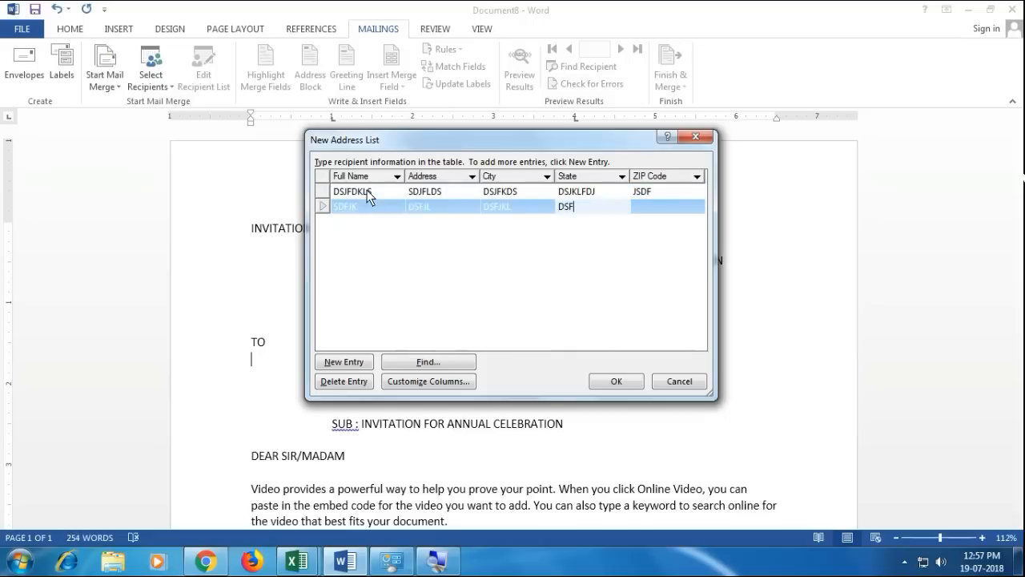
{"action": "key", "text": "Tab"}
{"action": "type", "text": "DSFJKL"}
{"action": "key", "text": "Tab"}
- Fill the third recipient entry's Full Name through ZIP Code with placeholder text
{"action": "type", "text": "DSFJ"}
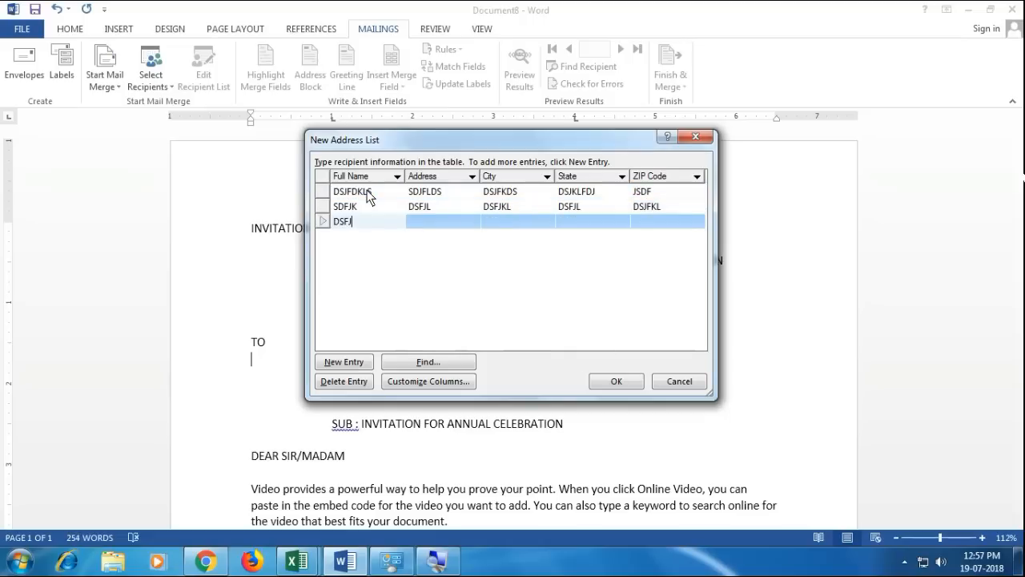
{"action": "key", "text": "Tab"}
{"action": "type", "text": "DSFJSLDK"}
{"action": "key", "text": "Tab"}
{"action": "type", "text": "DSFJKLDS"}
{"action": "key", "text": "Tab"}
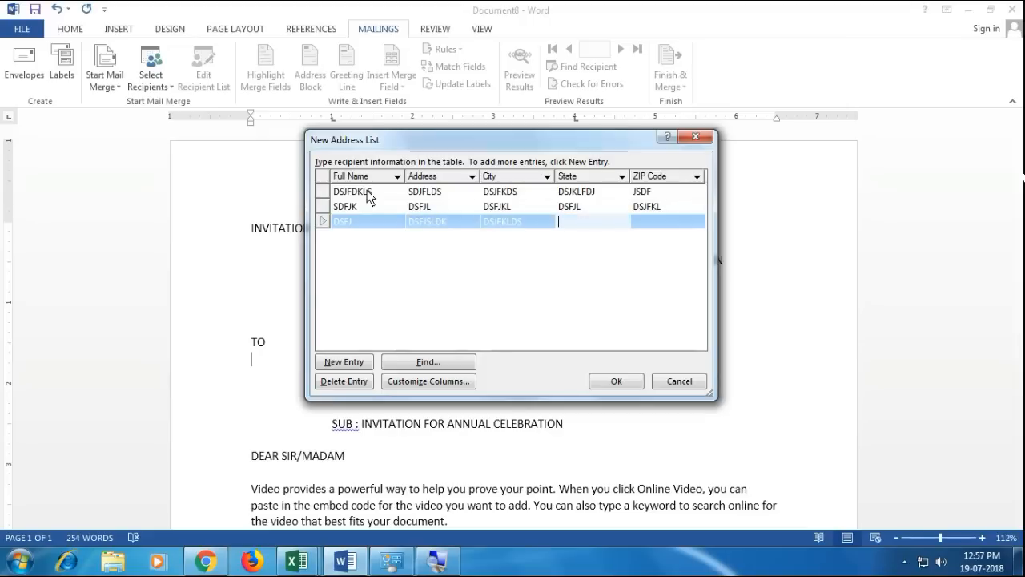
{"action": "type", "text": "DSFJKSD"}
{"action": "key", "text": "Tab"}
{"action": "type", "text": "DSSJFKS"}
{"action": "key", "text": "Tab"}
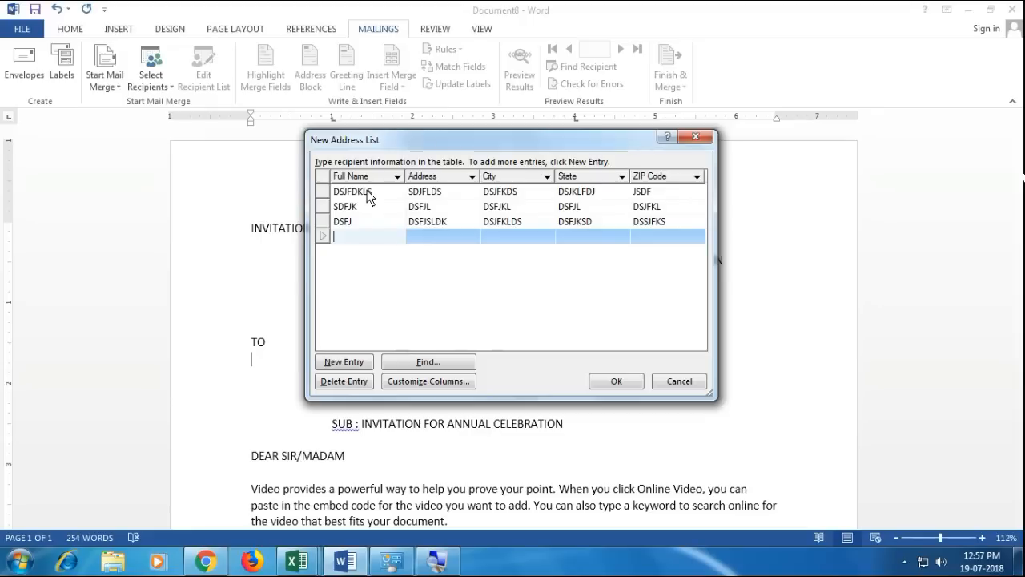
- Fill the fourth recipient entry's Full Name through ZIP Code with placeholder text
{"action": "type", "text": "DSJKFKDS"}
{"action": "key", "text": "Tab"}
{"action": "type", "text": "DSFJKLSD"}
{"action": "key", "text": "Tab"}
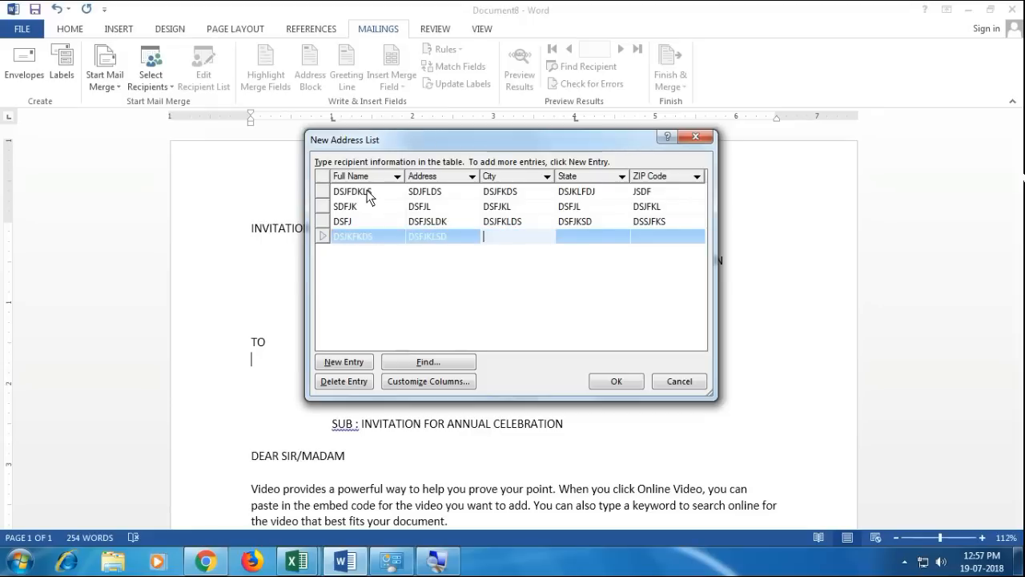
{"action": "type", "text": "DKLJSDFF"}
{"action": "key", "text": "Tab"}
{"action": "type", "text": "SDFJLKSD"}
{"action": "key", "text": "Tab"}
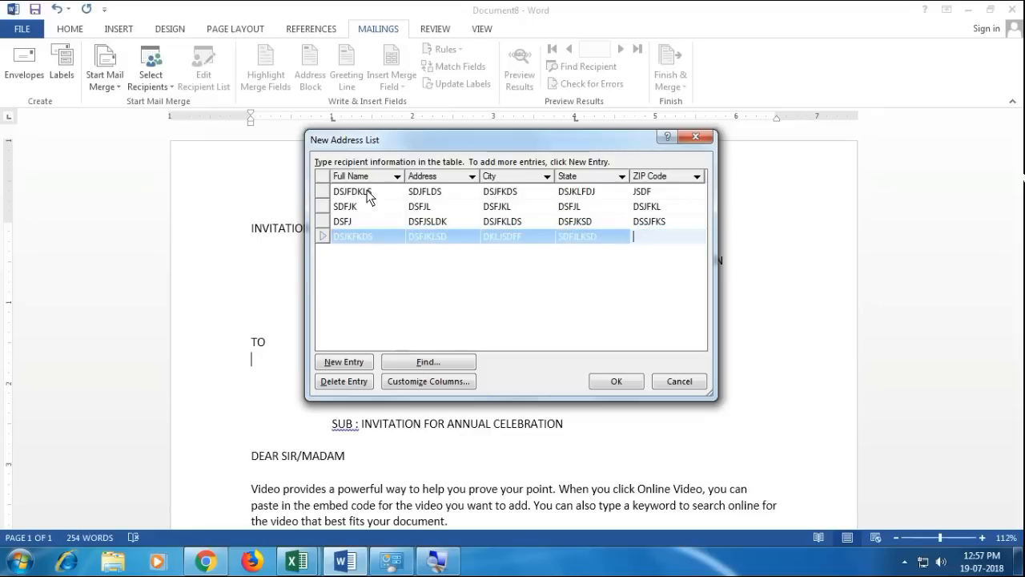
{"action": "type", "text": "DSFLKJ"}
- Close the address list and save it under the file name EMPLIST
{"action": "left_click", "coordinate": [614, 383]}
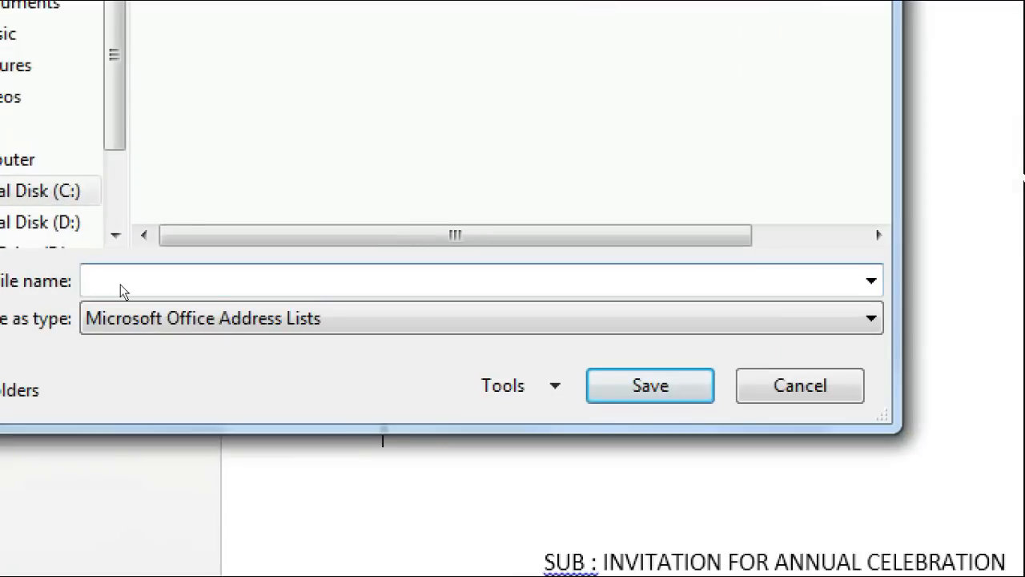
{"action": "type", "text": "EMPLIST"}
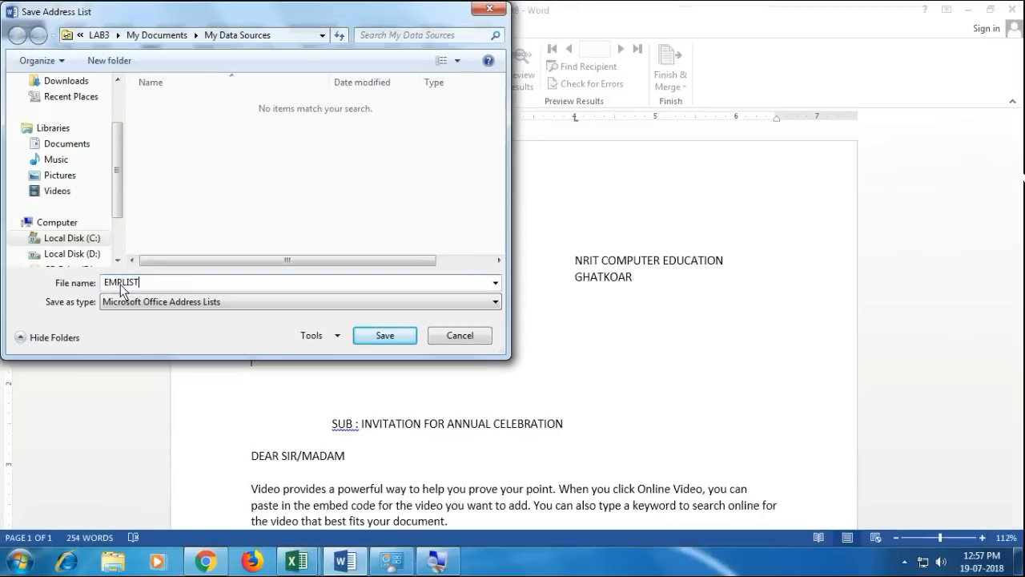
{"action": "key", "text": "Return"}
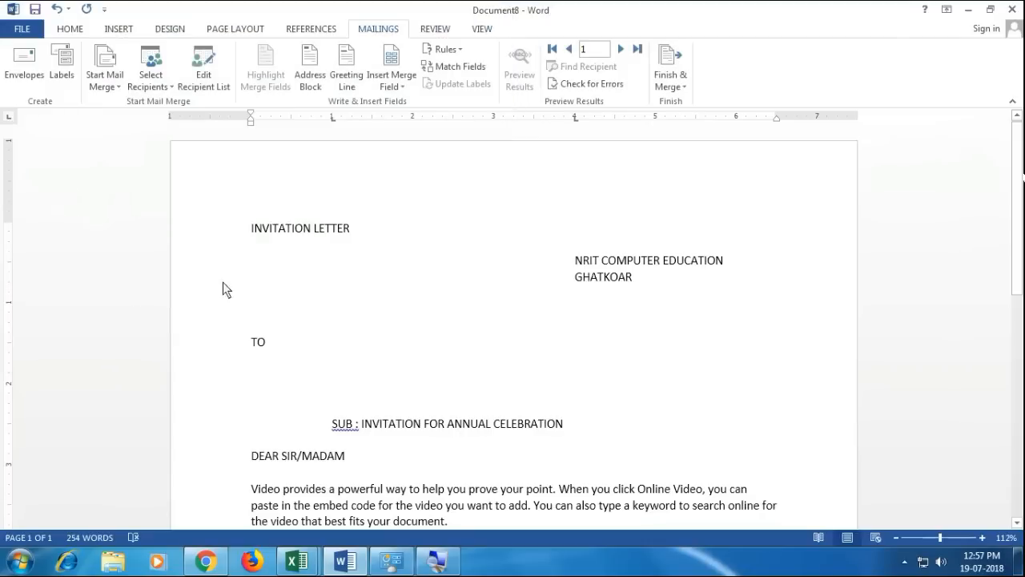
- Under TO, insert «Full_Name», followed by «Address_» on the next line
{"action": "left_click", "coordinate": [392, 80]}
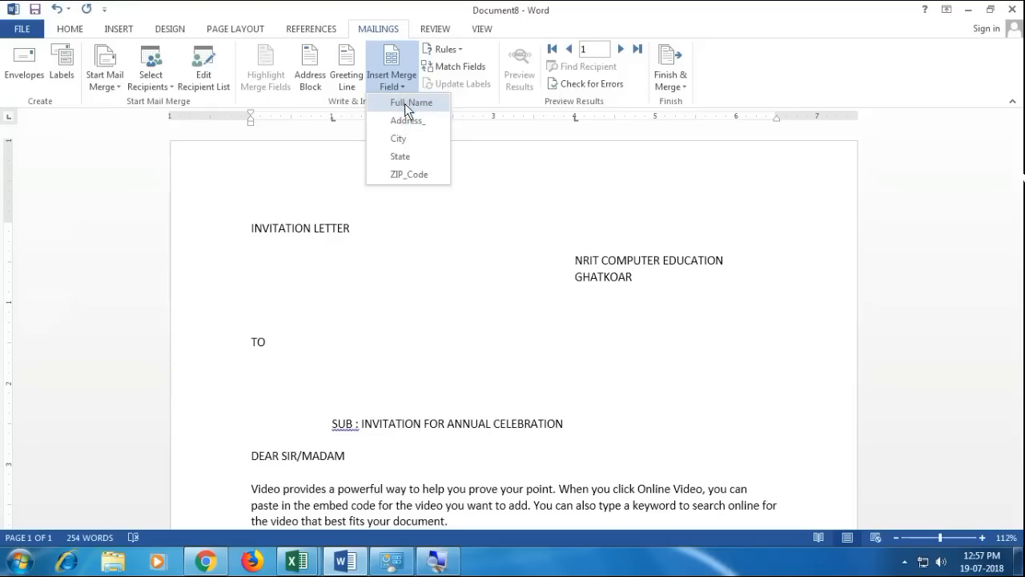
{"action": "left_click", "coordinate": [404, 103]}
{"action": "type", "text": ","}
{"action": "key", "text": "Return"}
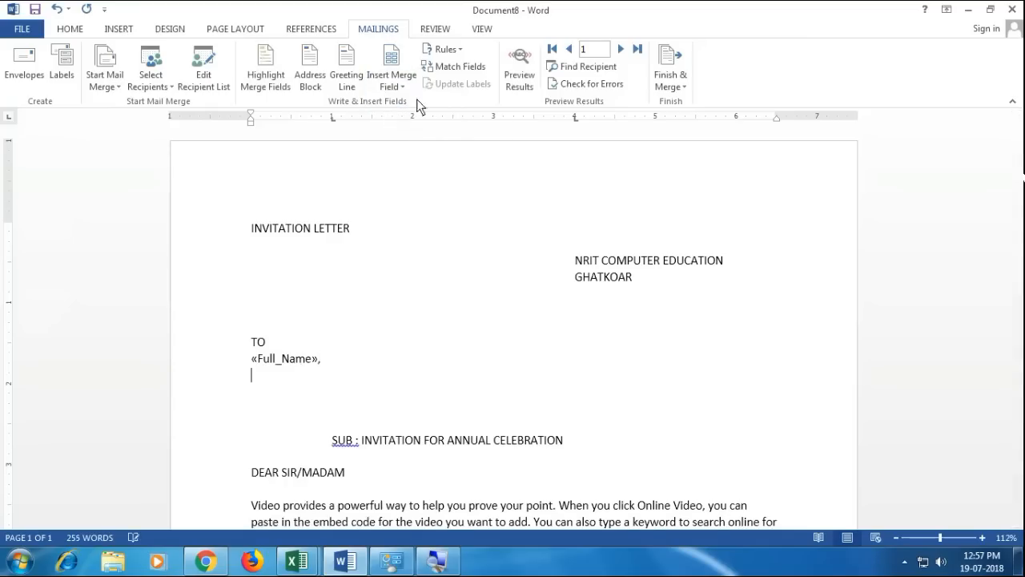
{"action": "left_click", "coordinate": [402, 84]}
{"action": "left_click", "coordinate": [405, 121]}
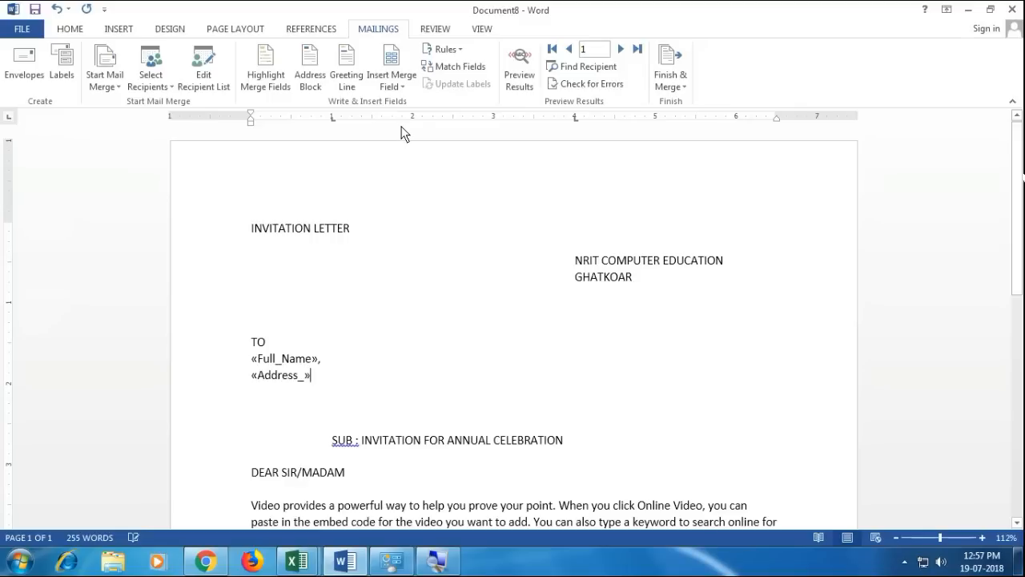
{"action": "type", "text": "."}
{"action": "key", "text": "Return"}
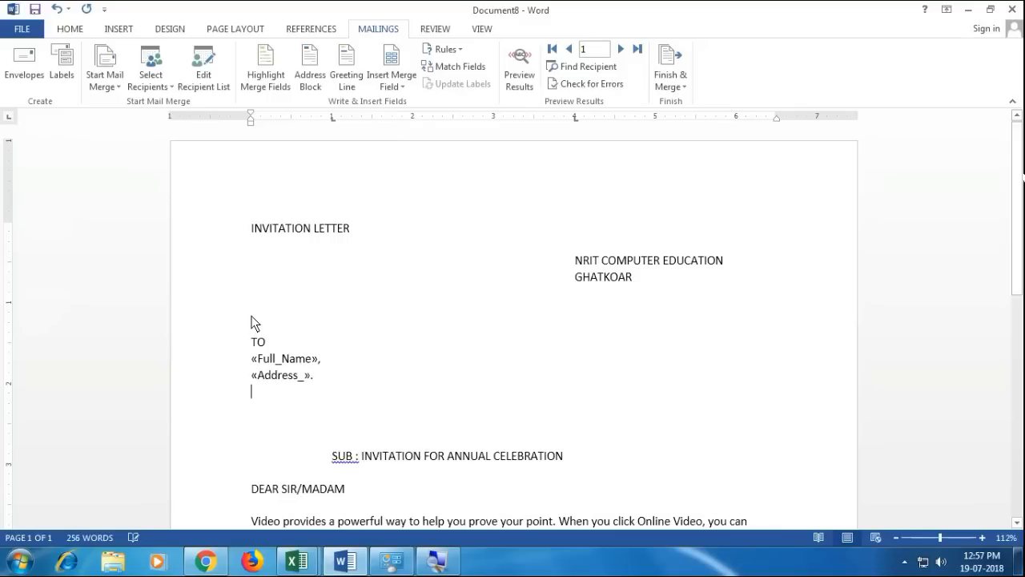
- Add «City» on its own line, then «State» - «ZIP_Code» on the last line
{"action": "left_click", "coordinate": [392, 84]}
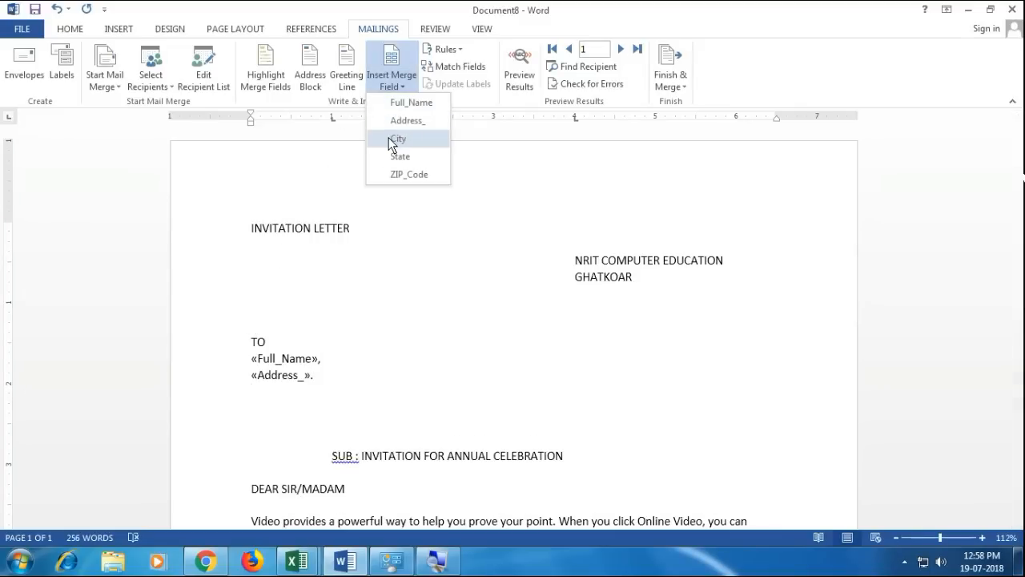
{"action": "left_click", "coordinate": [389, 137]}
{"action": "type", "text": ","}
{"action": "key", "text": "Return"}
{"action": "left_click", "coordinate": [392, 84]}
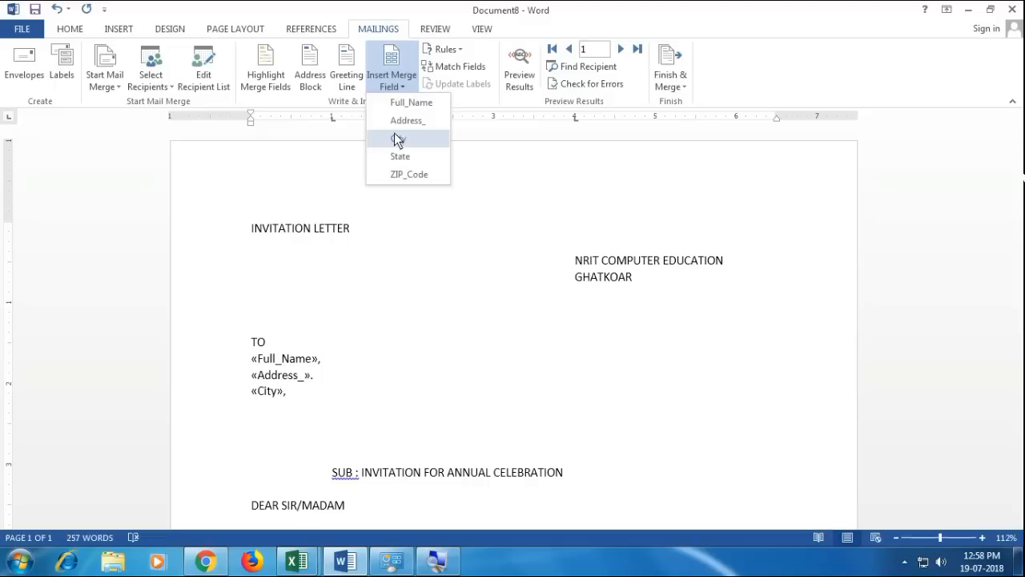
{"action": "left_click", "coordinate": [395, 157]}
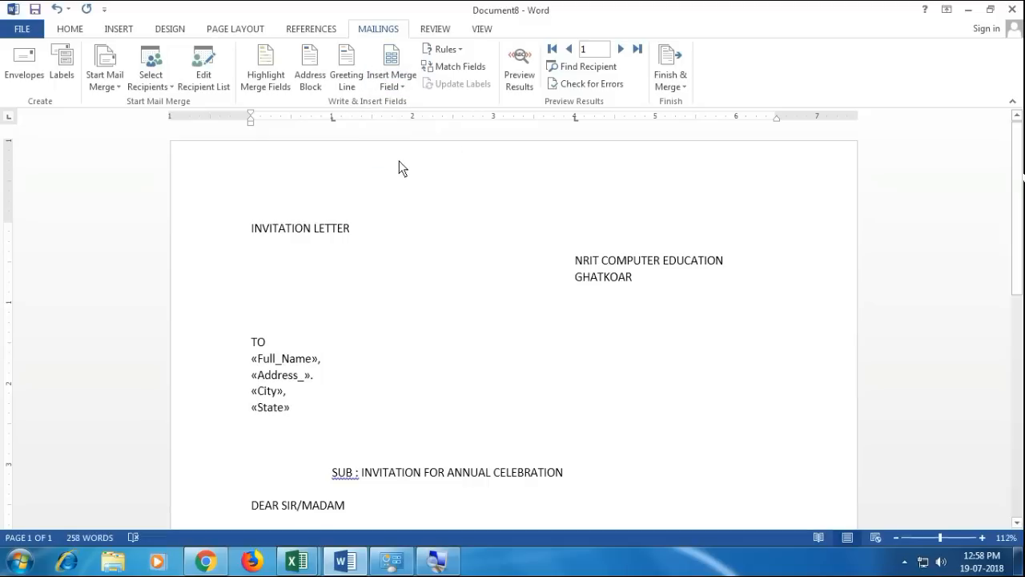
{"action": "type", "text": "-"}
{"action": "left_click", "coordinate": [393, 83]}
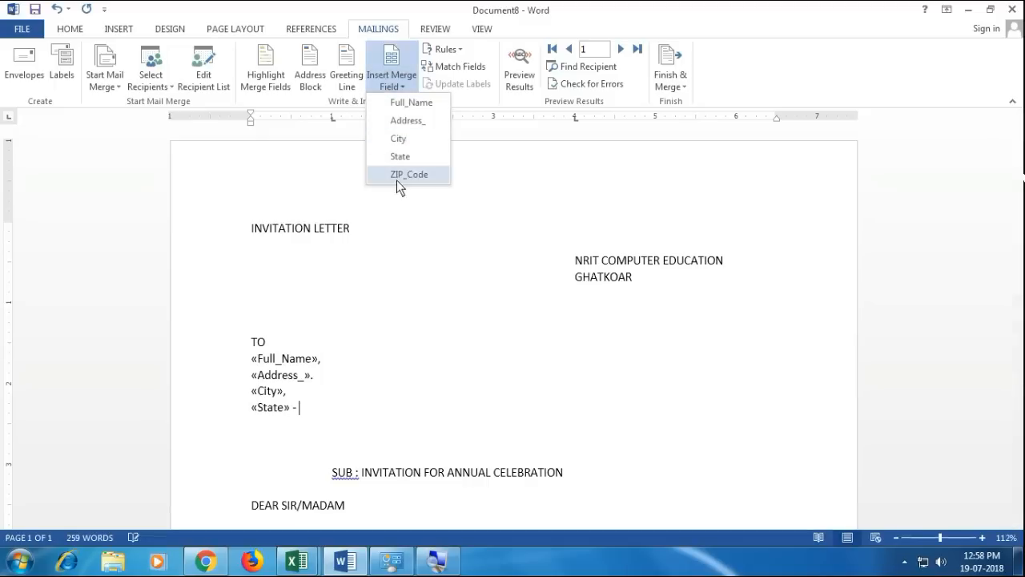
{"action": "left_click", "coordinate": [397, 176]}
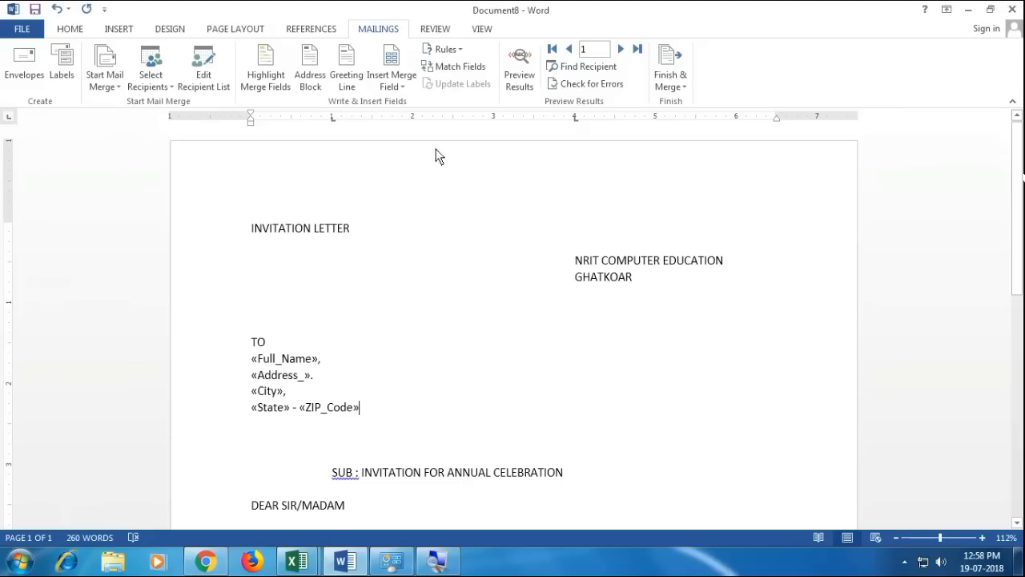
{"action": "left_click", "coordinate": [400, 87]}
{"action": "left_click", "coordinate": [288, 399]}
- Finish the merge with Edit Individual Documents, merging all records into a new document
{"action": "left_click", "coordinate": [671, 80]}
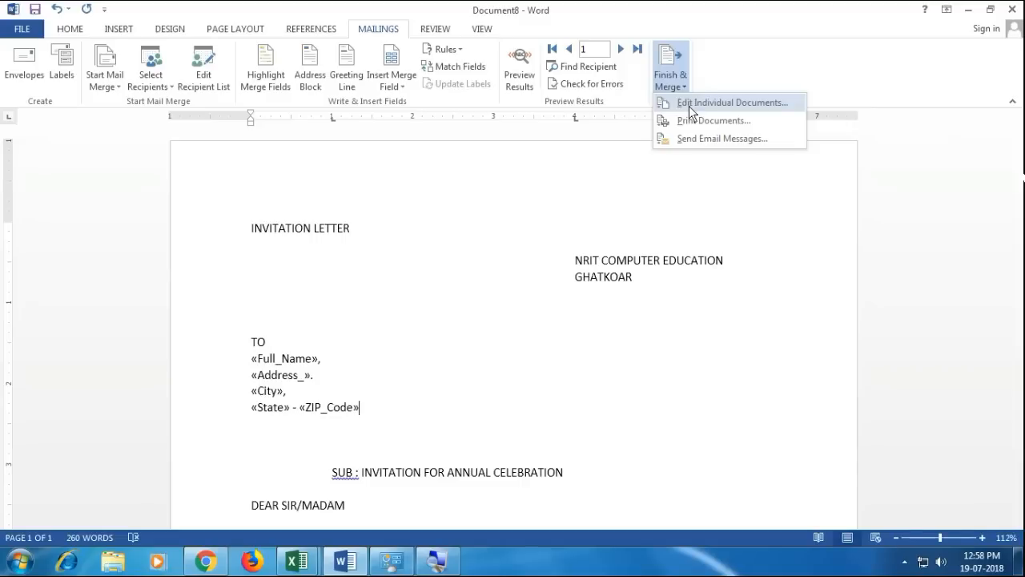
{"action": "left_click", "coordinate": [689, 110]}
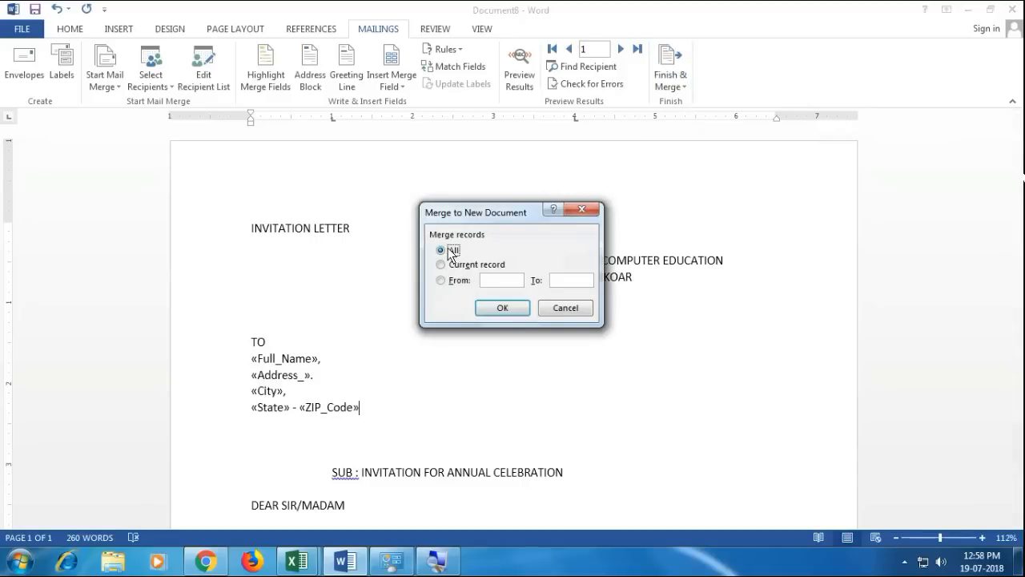
{"action": "left_click", "coordinate": [507, 314]}
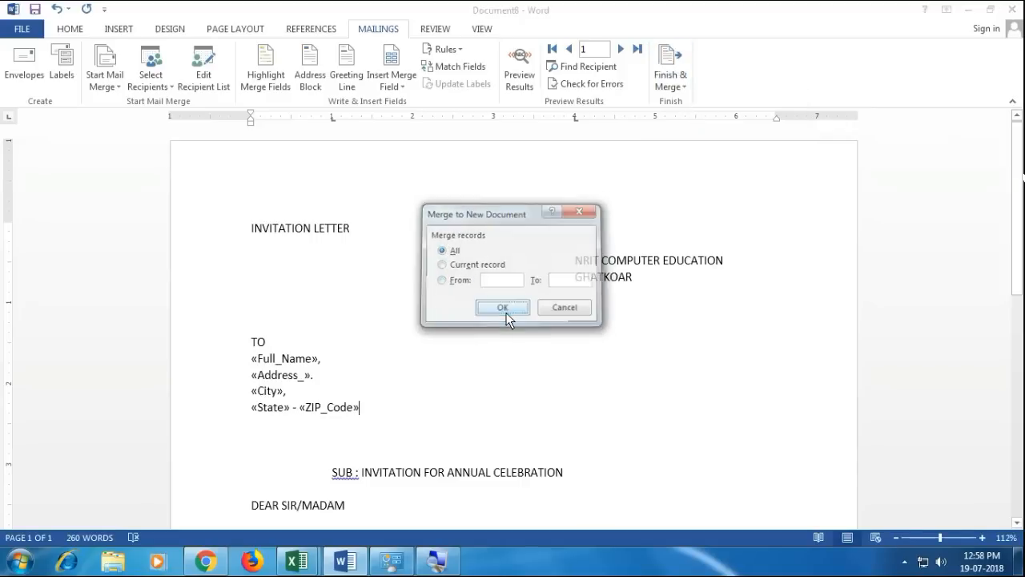
- Scroll through the merged Letters1 pages to check each recipient's address under TO
{"action": "scroll", "coordinate": [475, 312], "scroll_direction": "down", "scroll_amount": 10}
{"action": "scroll", "coordinate": [475, 316], "scroll_direction": "down", "scroll_amount": 15}
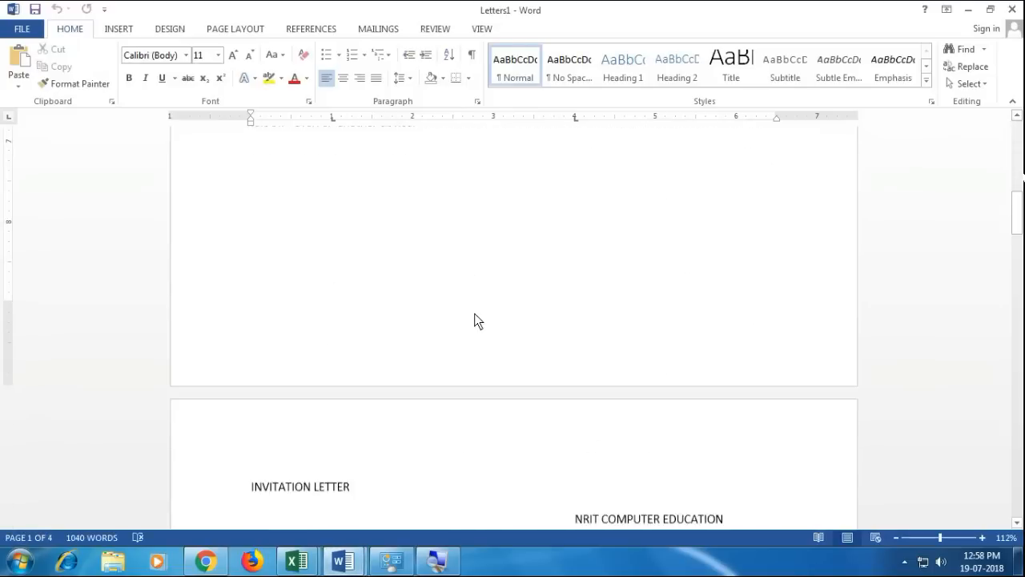
{"action": "scroll", "coordinate": [479, 319], "scroll_direction": "down", "scroll_amount": 15}
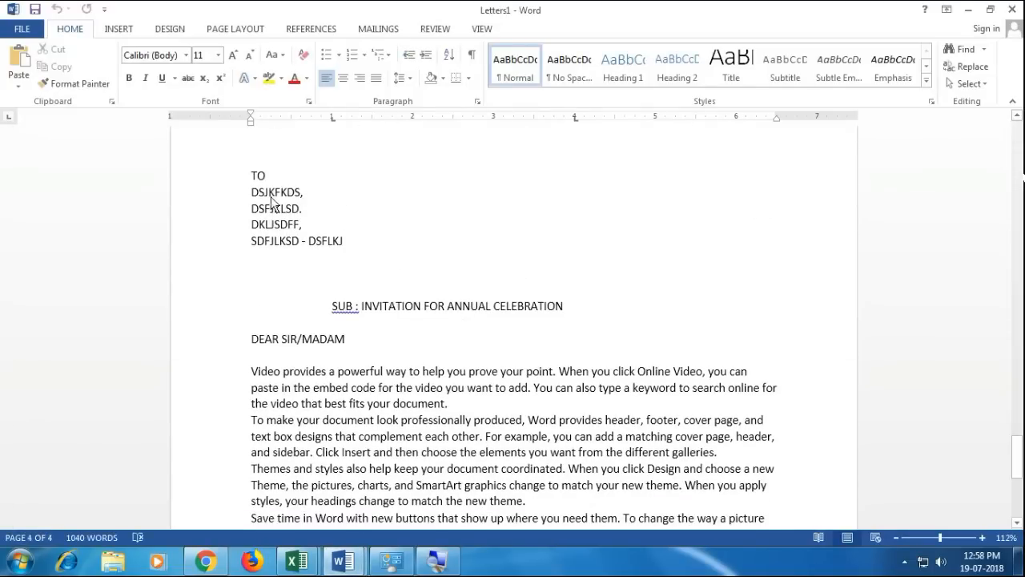
{"action": "left_click_drag", "start_coordinate": [255, 193], "coordinate": [344, 242]}
{"action": "scroll", "coordinate": [363, 269], "scroll_direction": "up", "scroll_amount": 7}
{"action": "scroll", "coordinate": [360, 272], "scroll_direction": "up", "scroll_amount": 12}
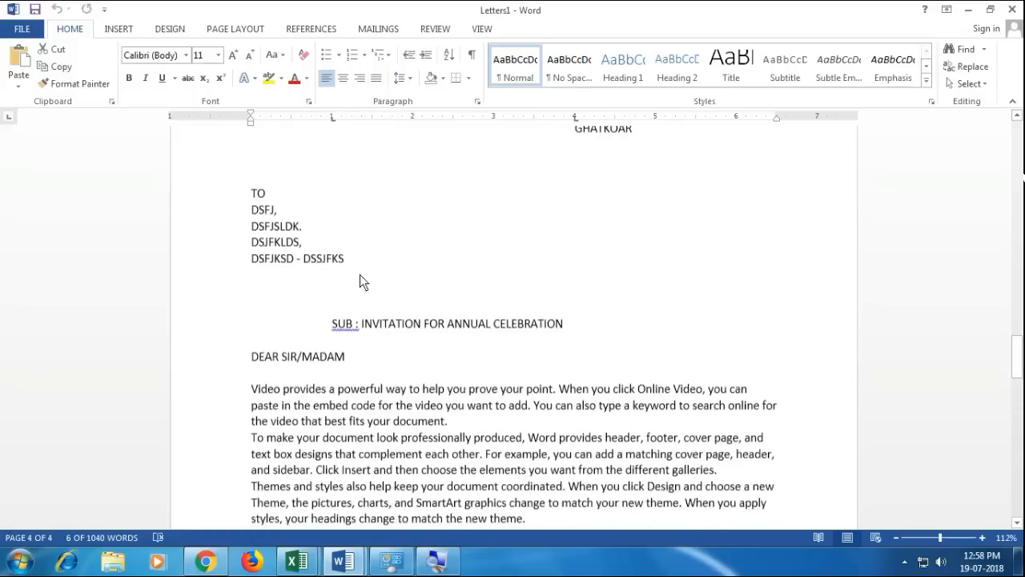
{"action": "left_click_drag", "start_coordinate": [251, 219], "coordinate": [363, 269]}
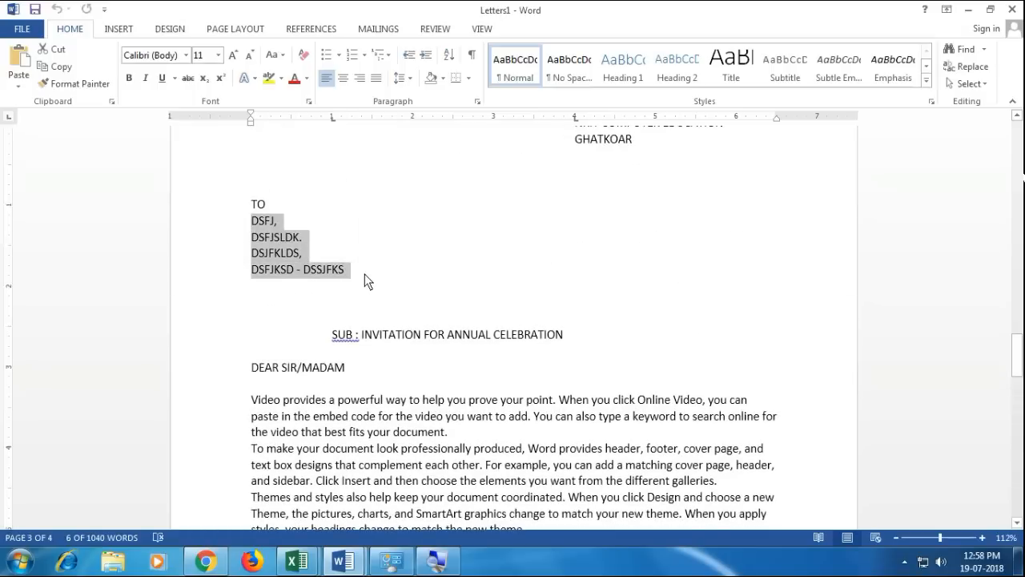
{"action": "scroll", "coordinate": [360, 280], "scroll_direction": "up", "scroll_amount": 20}
{"action": "scroll", "coordinate": [347, 289], "scroll_direction": "up", "scroll_amount": 20}
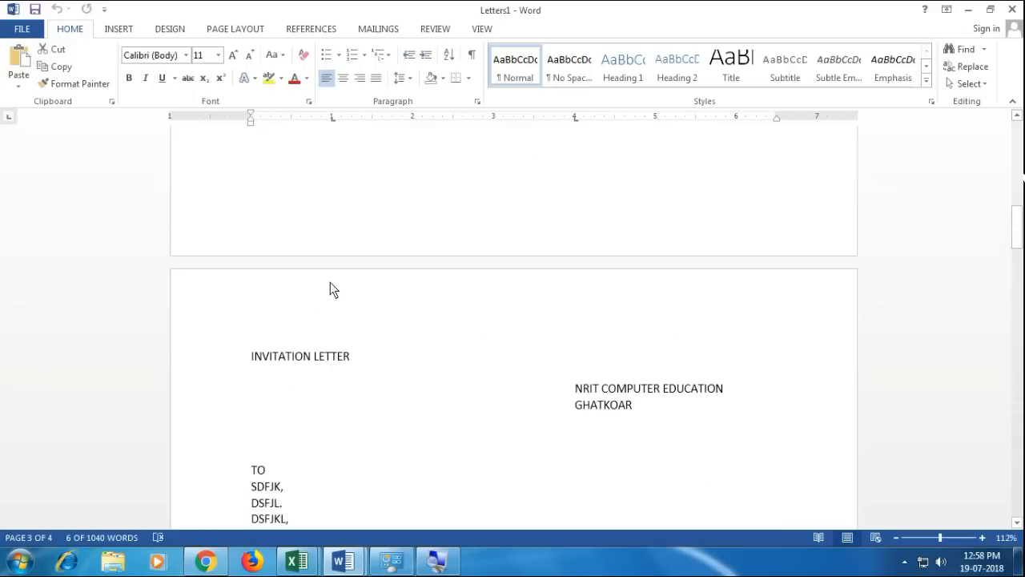
{"action": "scroll", "coordinate": [329, 286], "scroll_direction": "up", "scroll_amount": 1}
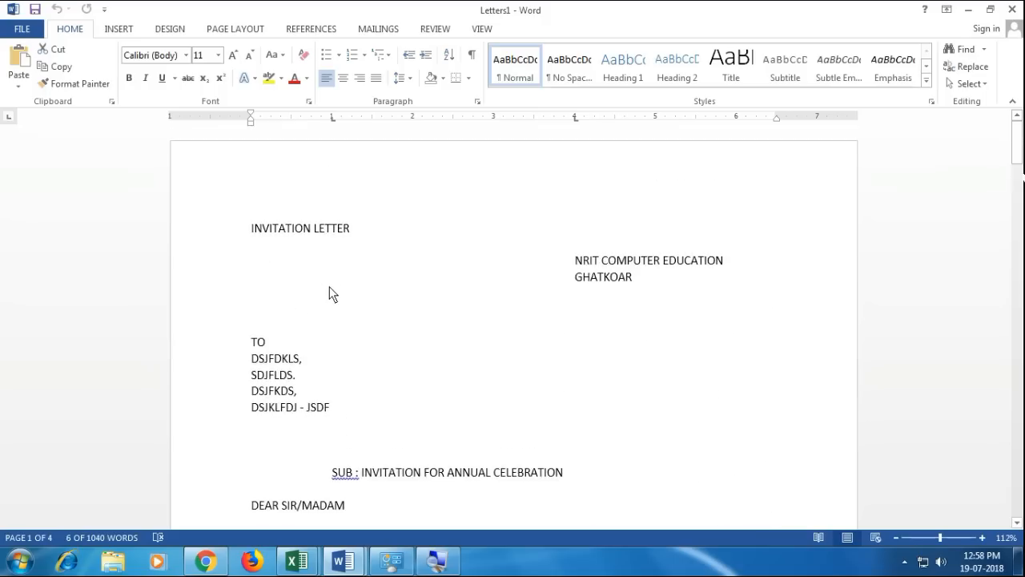
{"action": "left_click", "coordinate": [329, 286]}
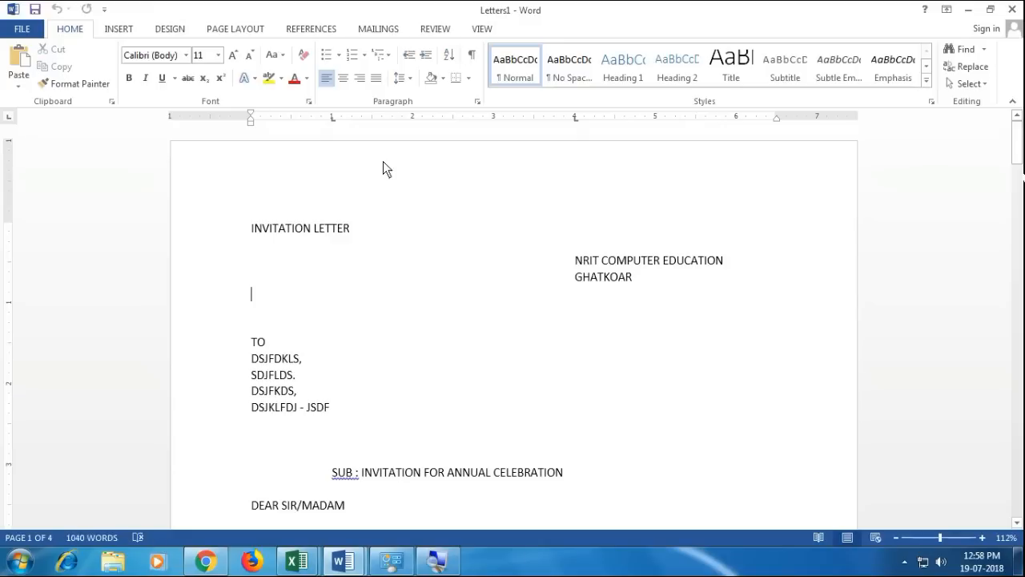